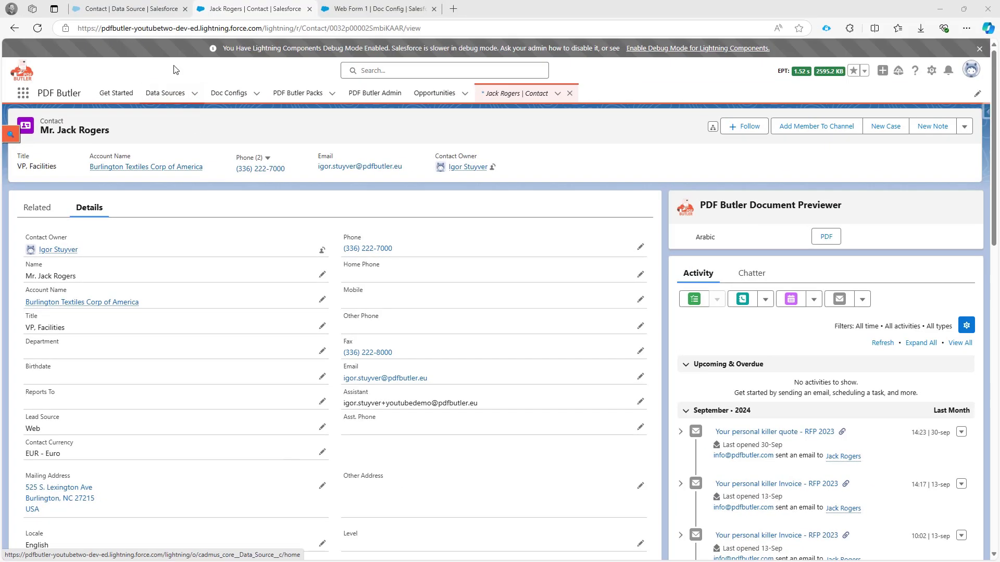
Step: Filter the Contact data source fields for 'lea', add Lead Source, review the SOQL and save the query
{"action": "left_click", "coordinate": [140, 11]}
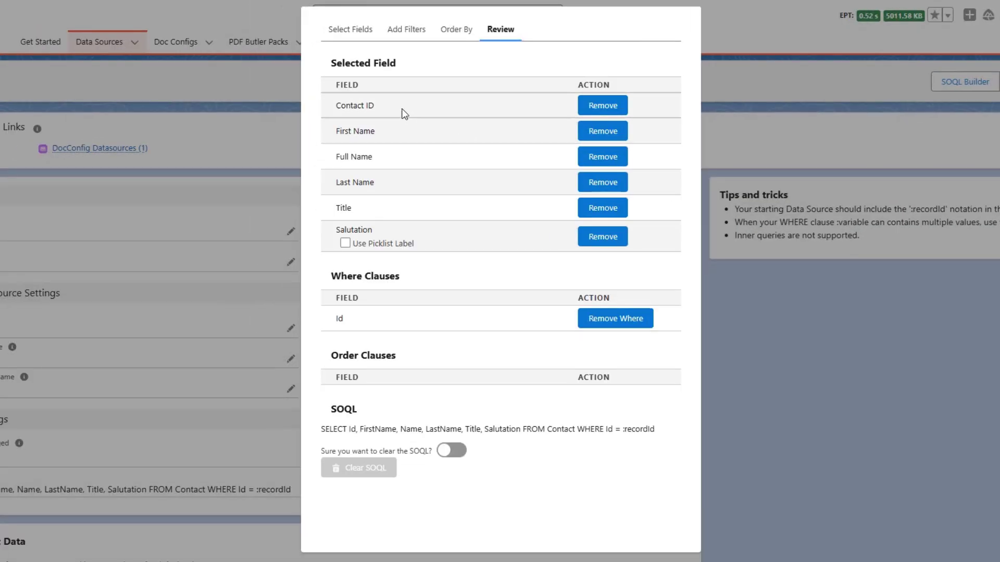
{"action": "left_click", "coordinate": [358, 38]}
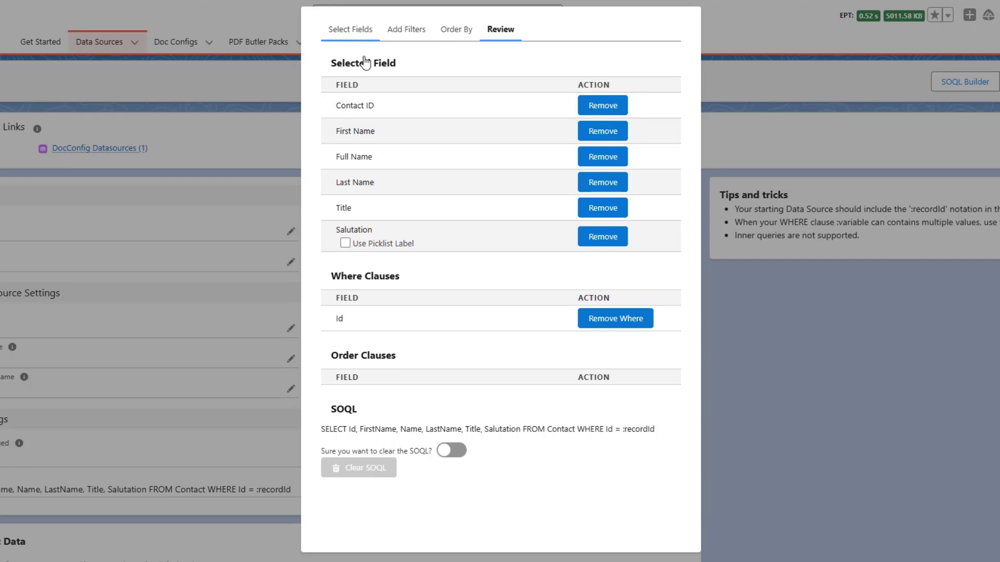
{"action": "left_click", "coordinate": [391, 74]}
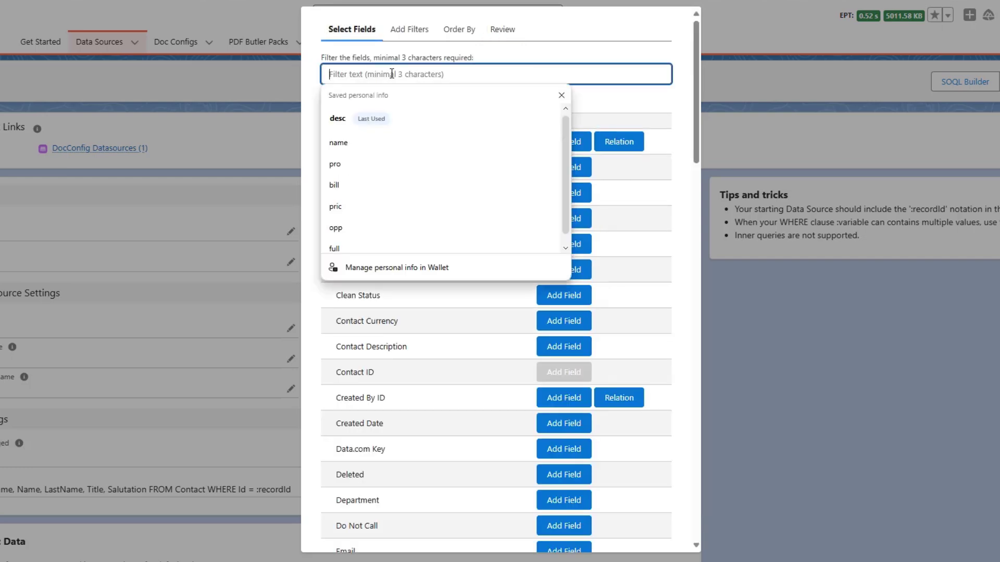
{"action": "type", "text": "titl"}
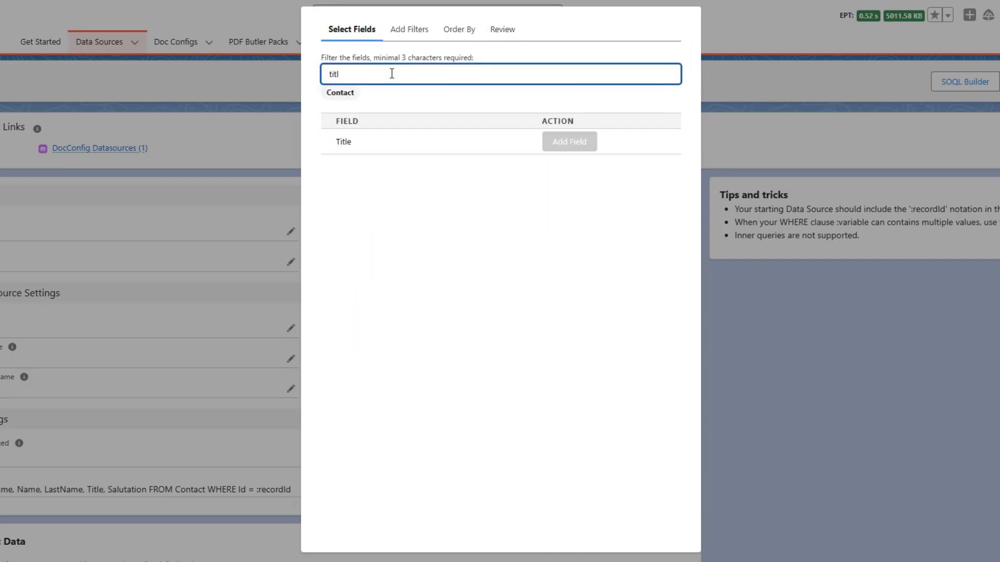
{"action": "key", "text": "BackSpace"}
{"action": "key", "text": "BackSpace"}
{"action": "key", "text": "BackSpace"}
{"action": "key", "text": "BackSpace"}
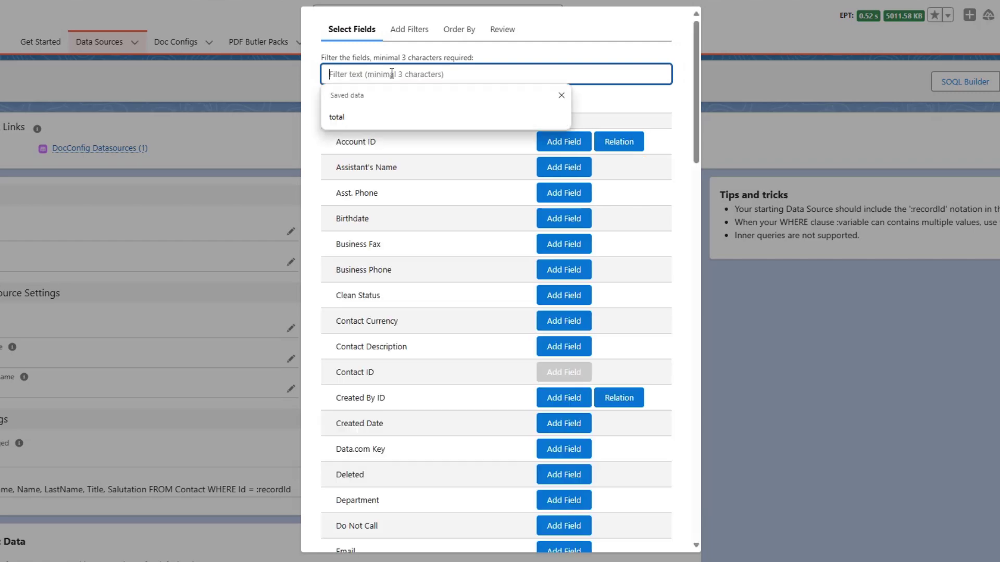
{"action": "type", "text": "e"}
{"action": "key", "text": "BackSpace"}
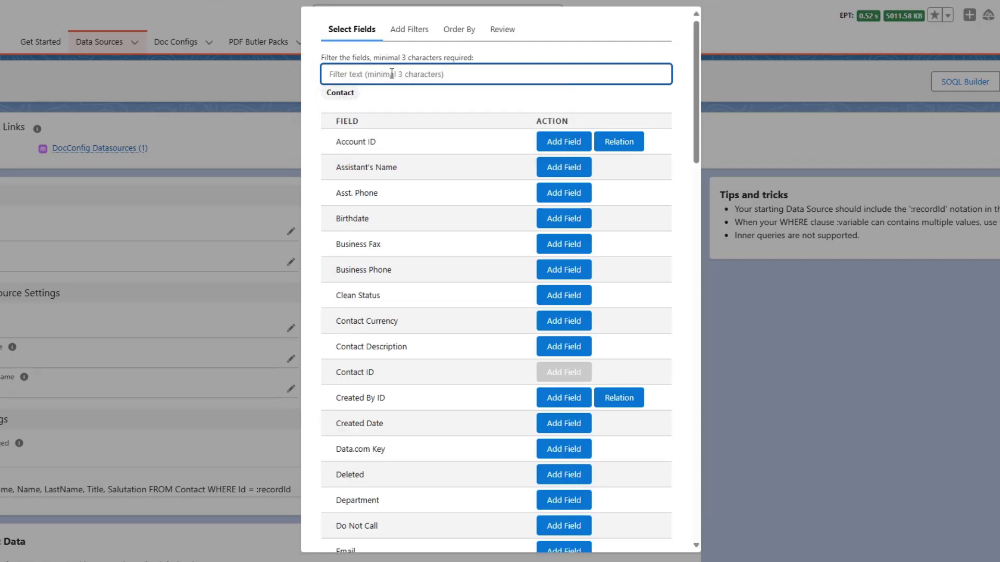
{"action": "type", "text": "lea"}
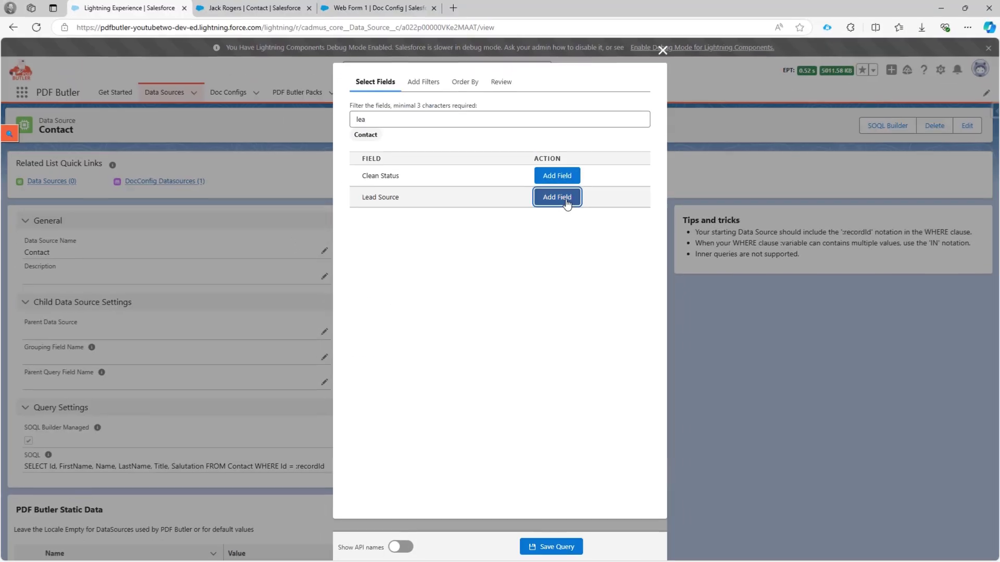
{"action": "left_click", "coordinate": [569, 167]}
{"action": "left_click", "coordinate": [501, 84]}
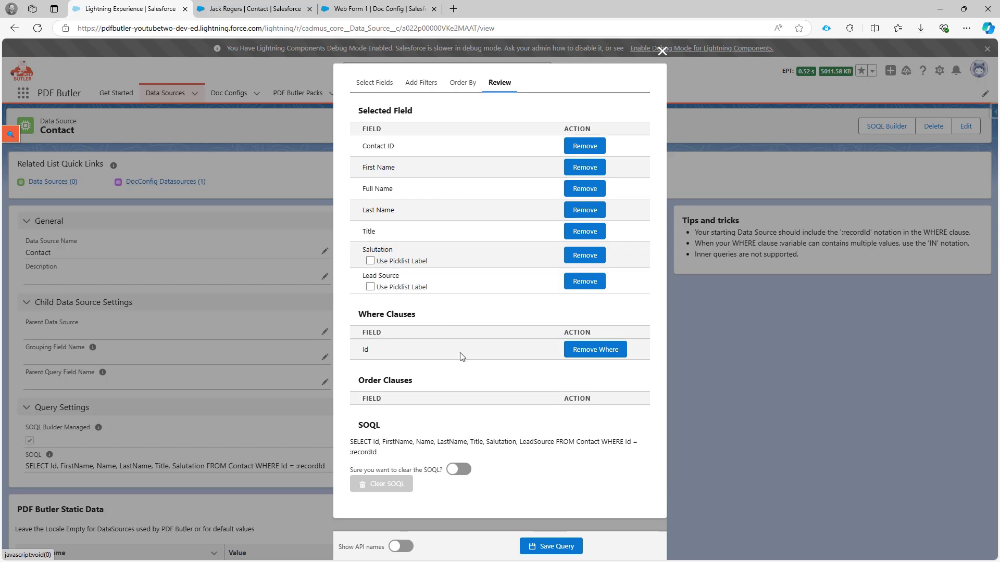
{"action": "left_click", "coordinate": [524, 544]}
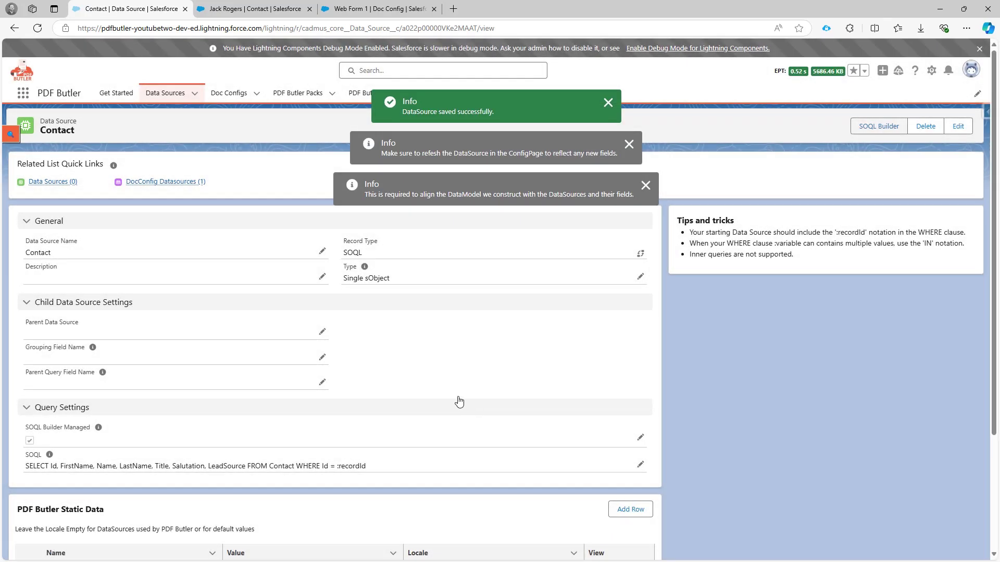
Step: Start a new doc config of type Web Form
{"action": "left_click", "coordinate": [256, 94]}
{"action": "left_click", "coordinate": [254, 115]}
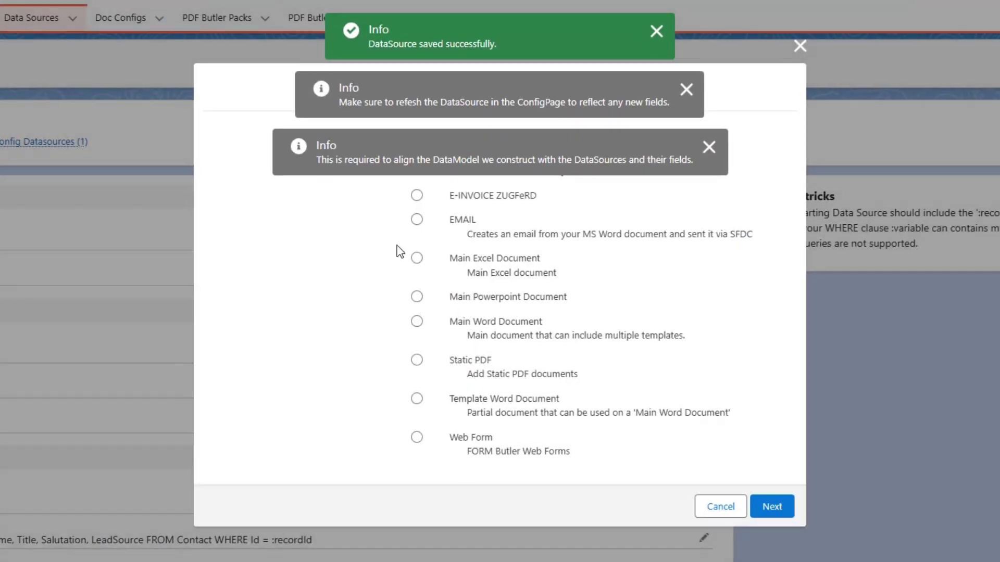
{"action": "left_click", "coordinate": [470, 439]}
{"action": "left_click", "coordinate": [765, 506]}
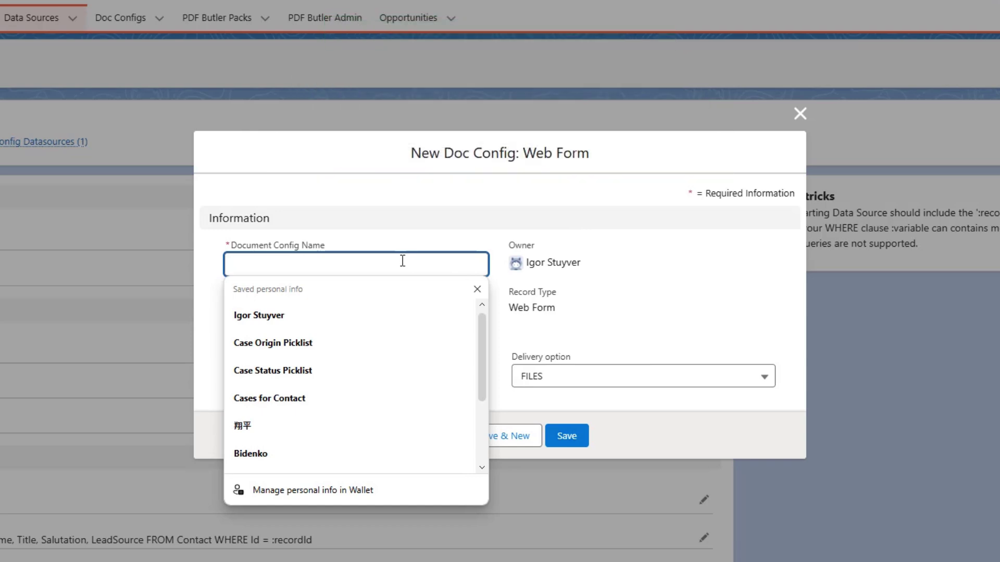
Step: Name it 'Enrich Lead', title it Enrich Lead, set delivery to BASE64 and save
{"action": "type", "text": "Enrich "}
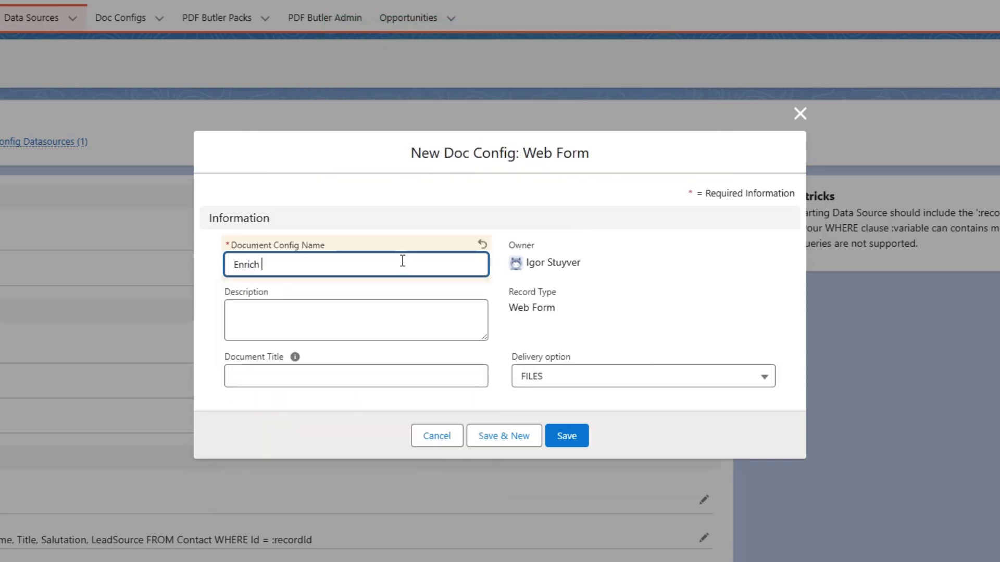
{"action": "type", "text": "Lead"}
{"action": "key", "text": "Tab"}
{"action": "key", "text": "Tab"}
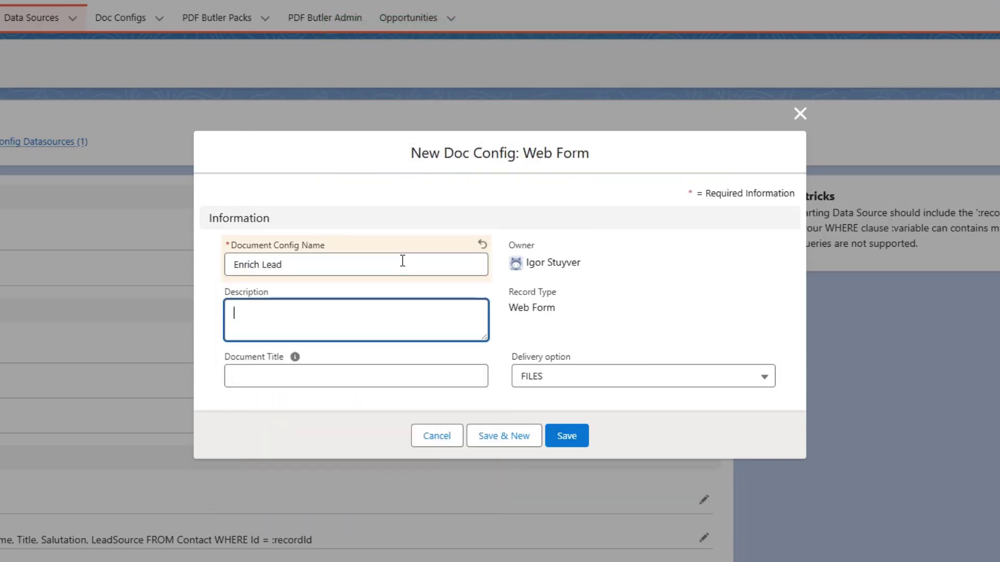
{"action": "key", "text": "Tab"}
{"action": "type", "text": "En"}
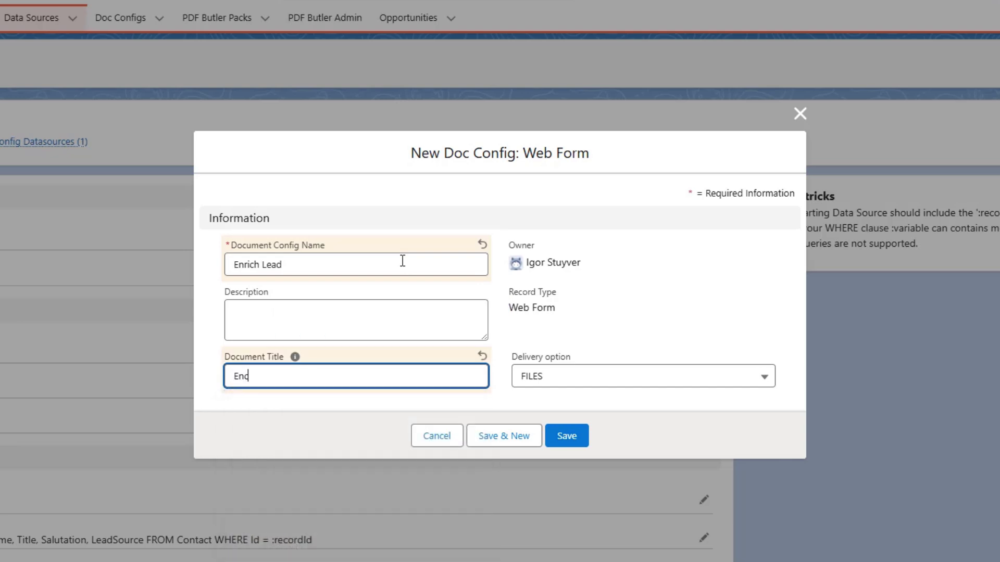
{"action": "type", "text": "rich Lead"}
{"action": "left_click", "coordinate": [598, 378]}
{"action": "left_click", "coordinate": [597, 458]}
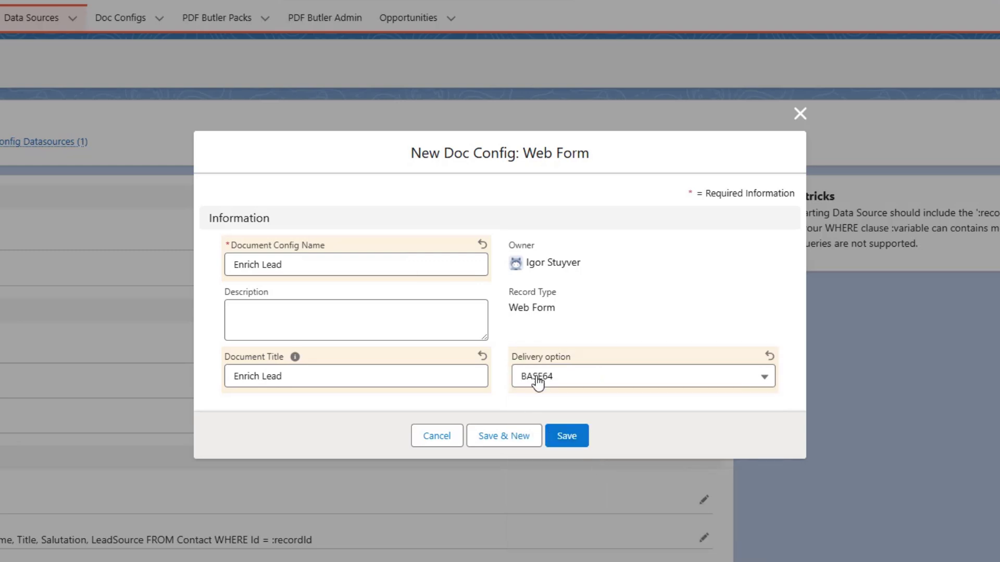
{"action": "left_click", "coordinate": [569, 438]}
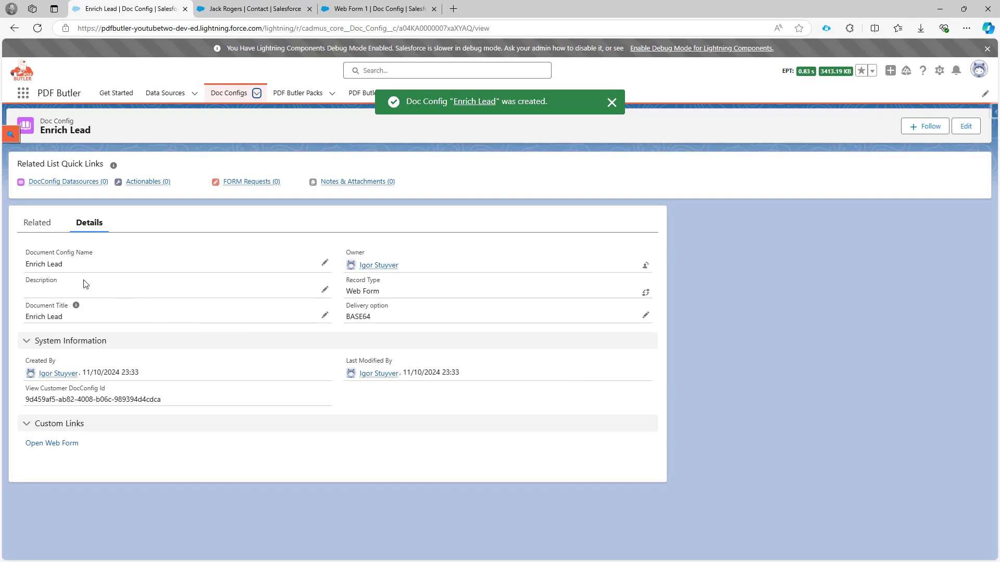
Step: Create a DocConfig Datasource record that links the Contact data source to Enrich Lead
{"action": "left_click", "coordinate": [44, 232]}
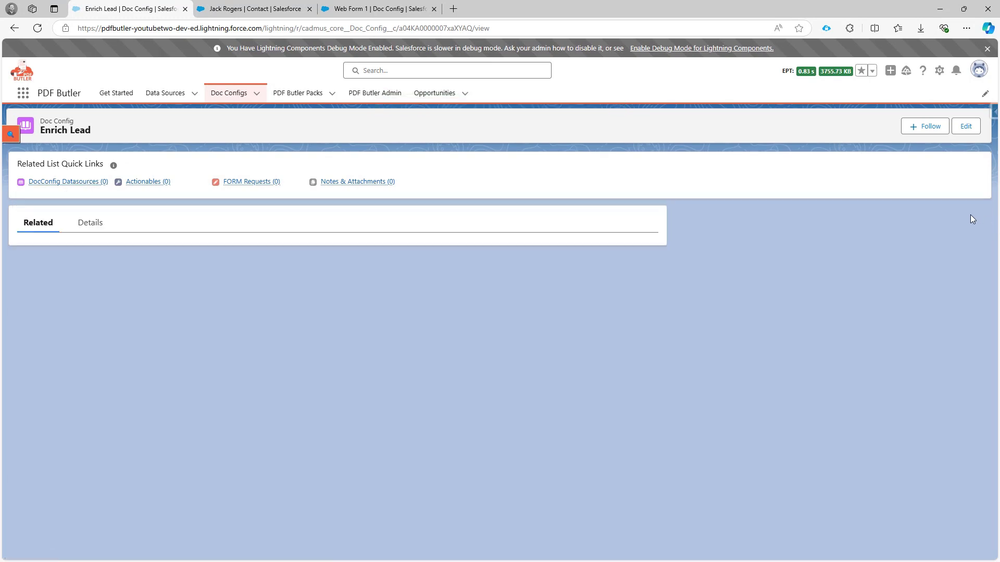
{"action": "mouse_move", "coordinate": [45, 186]}
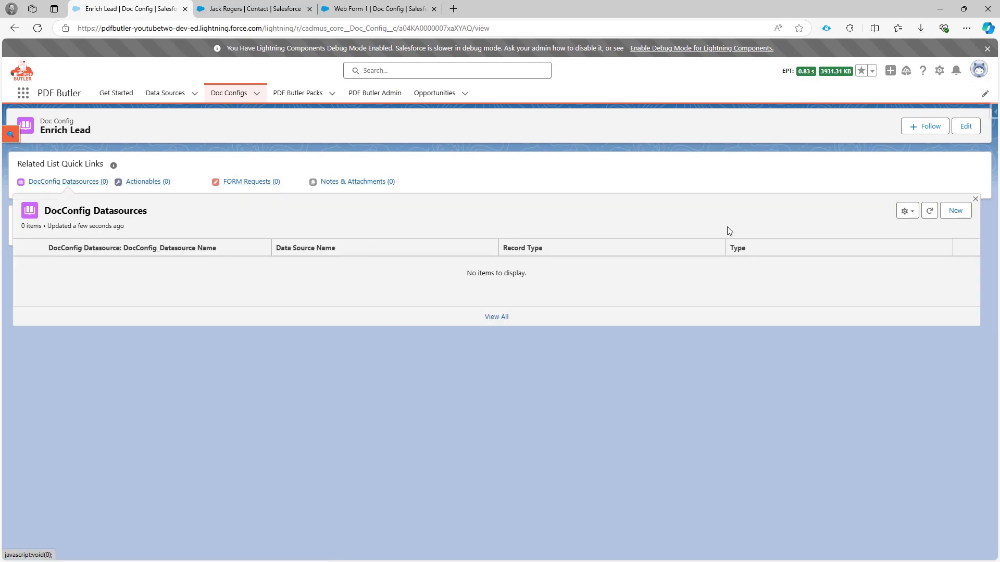
{"action": "left_click", "coordinate": [956, 211]}
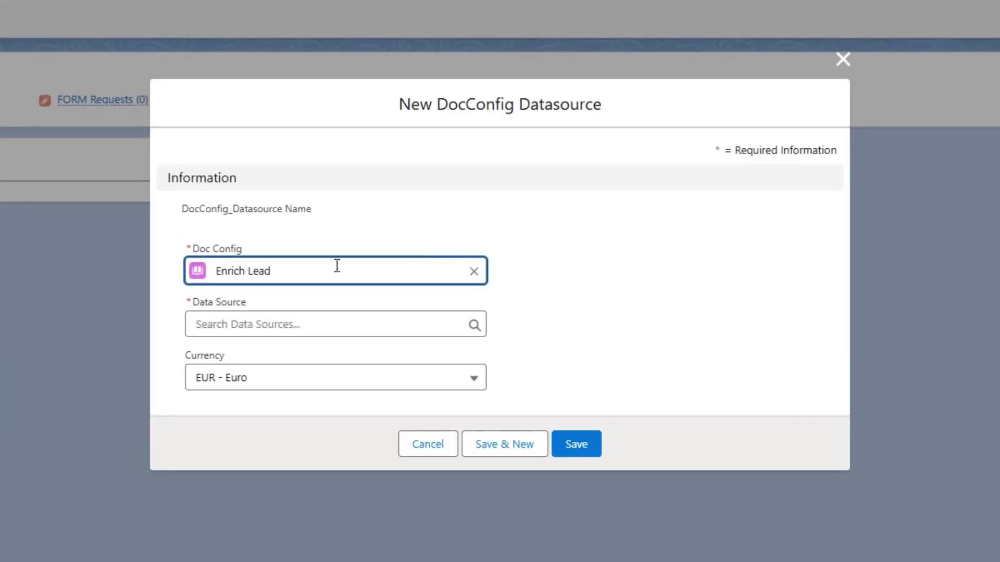
{"action": "left_click", "coordinate": [292, 322]}
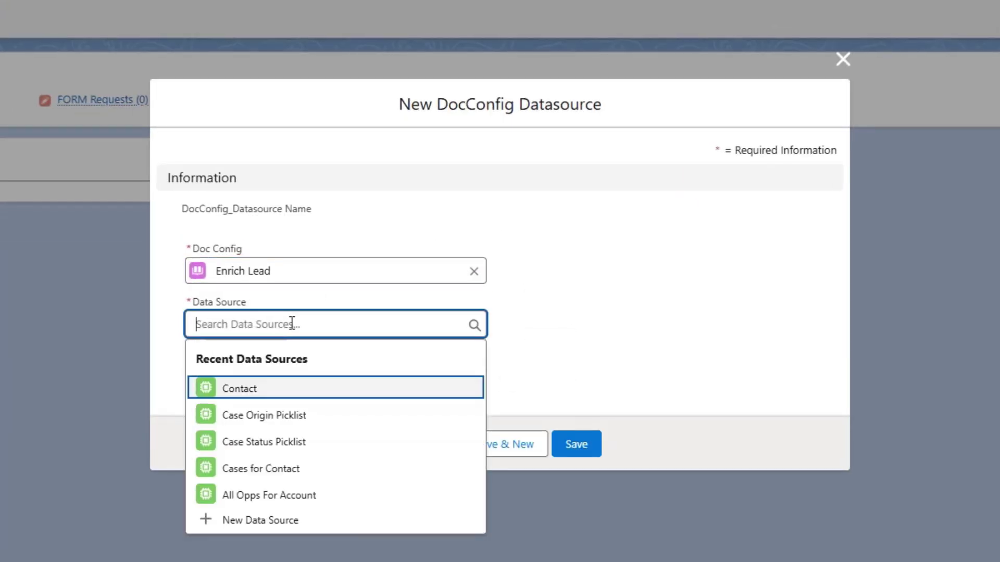
{"action": "left_click", "coordinate": [312, 388]}
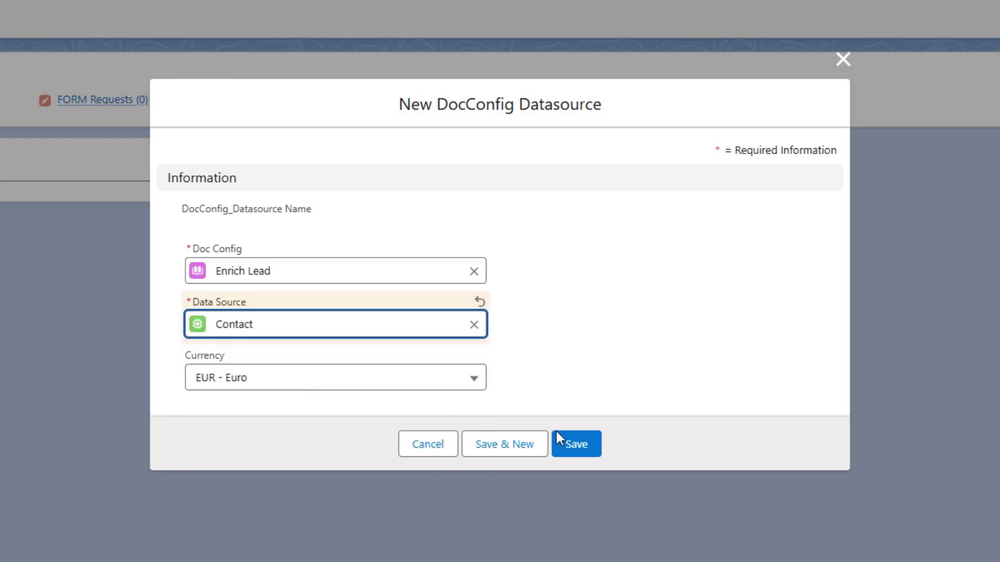
{"action": "left_click", "coordinate": [520, 451]}
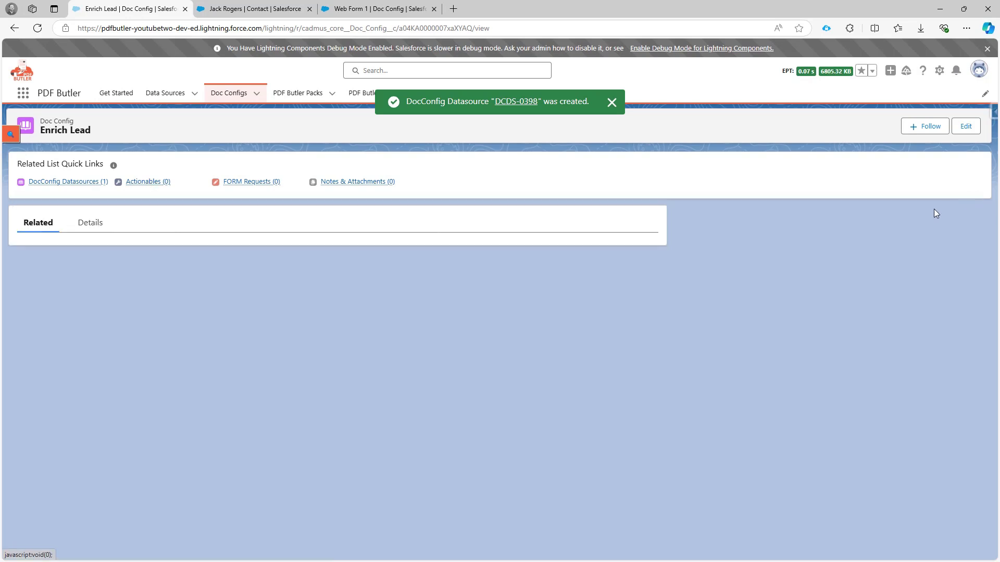
Step: Start a new actionable with the FORM Butler record type
{"action": "mouse_move", "coordinate": [158, 184]}
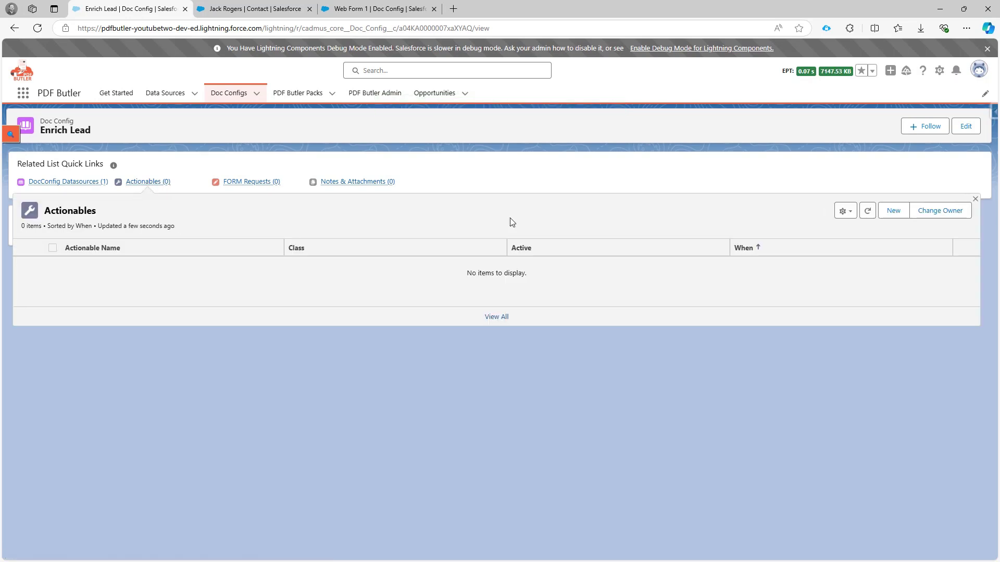
{"action": "left_click", "coordinate": [907, 217]}
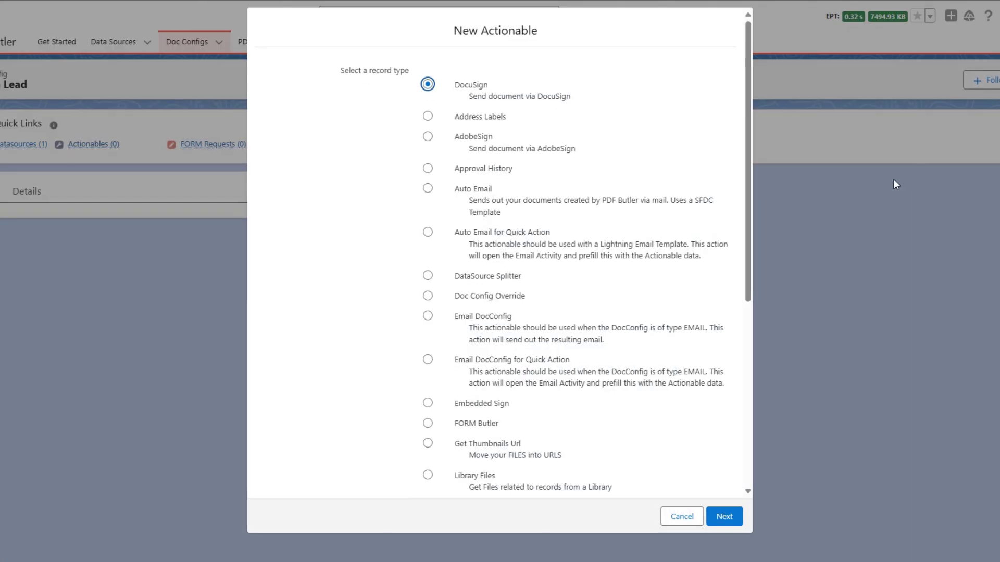
{"action": "scroll", "coordinate": [499, 231], "scroll_direction": "down", "scroll_amount": 2}
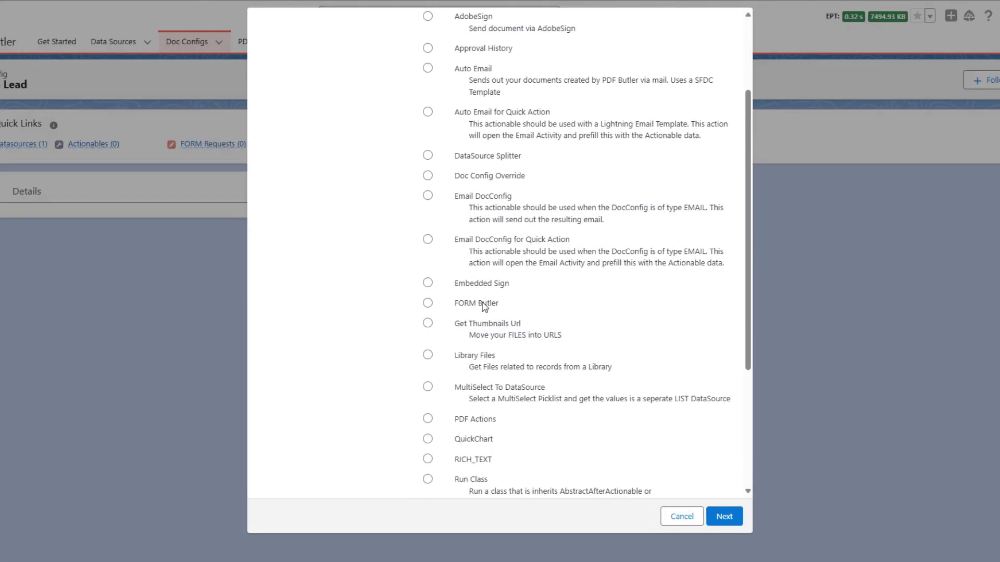
{"action": "left_click", "coordinate": [487, 305]}
{"action": "left_click", "coordinate": [721, 515]}
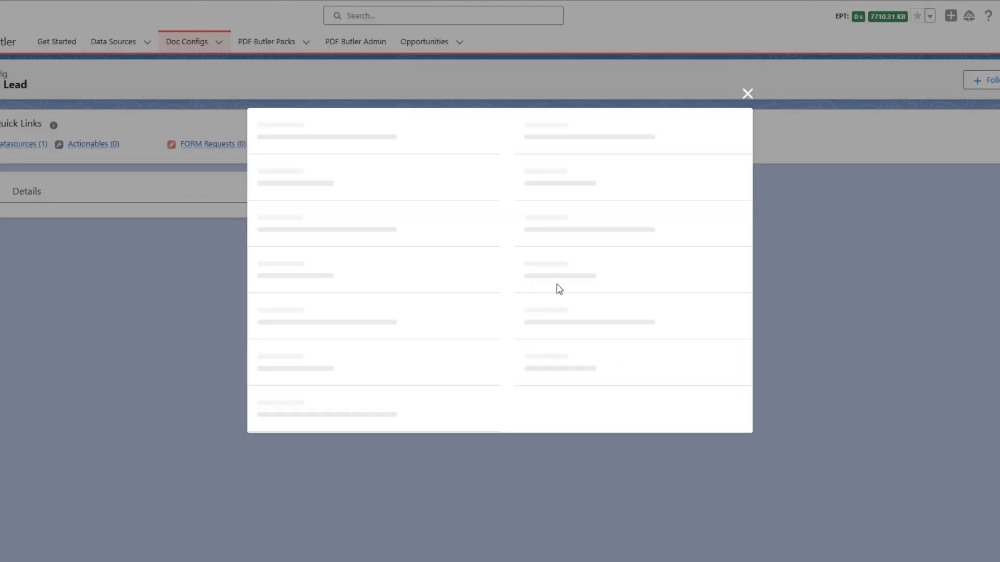
Step: Name it 'Act Enrich Contact', set class cadmus_form.Actionable_FormButlerWeb, and mark it Active
{"action": "left_click", "coordinate": [359, 118]}
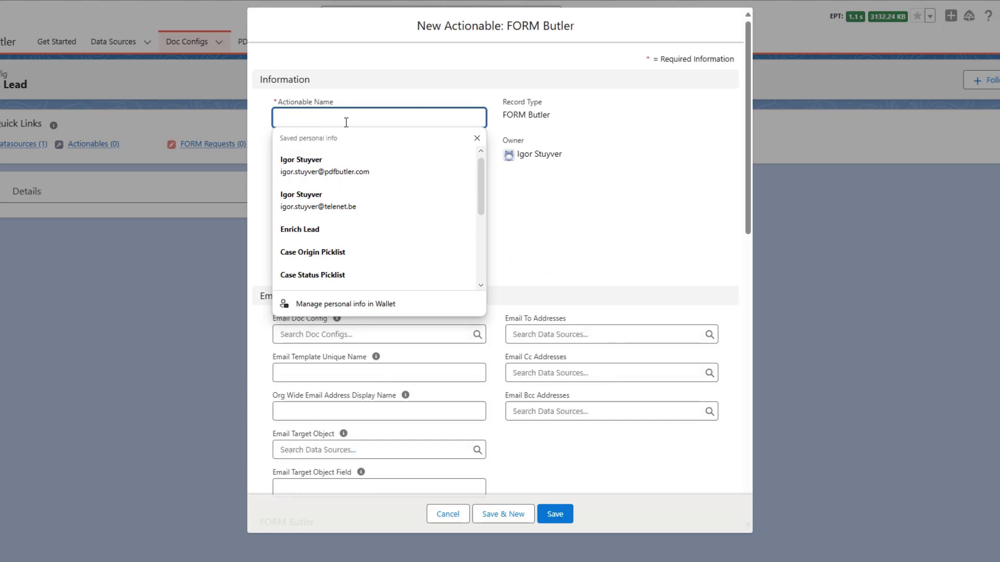
{"action": "type", "text": "Act Enrich"}
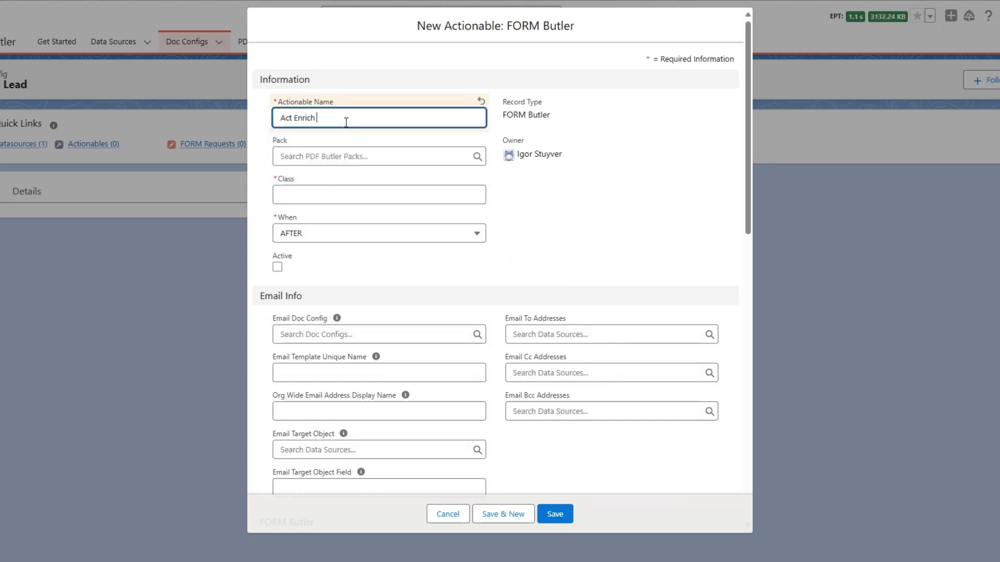
{"action": "type", "text": " Contact"}
{"action": "key", "text": "Tab"}
{"action": "key", "text": "Tab"}
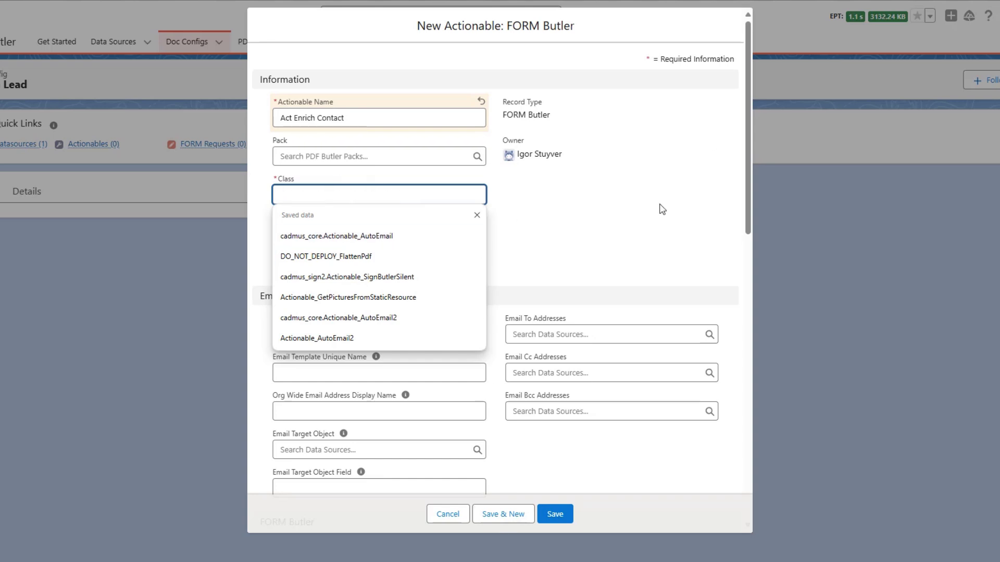
{"action": "left_click", "coordinate": [708, 245]}
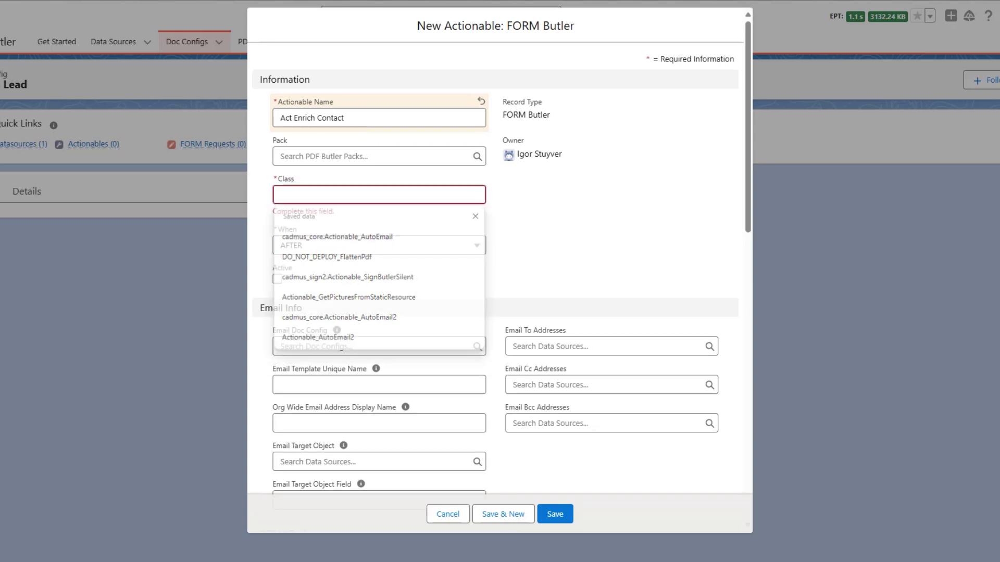
{"action": "left_click", "coordinate": [396, 200]}
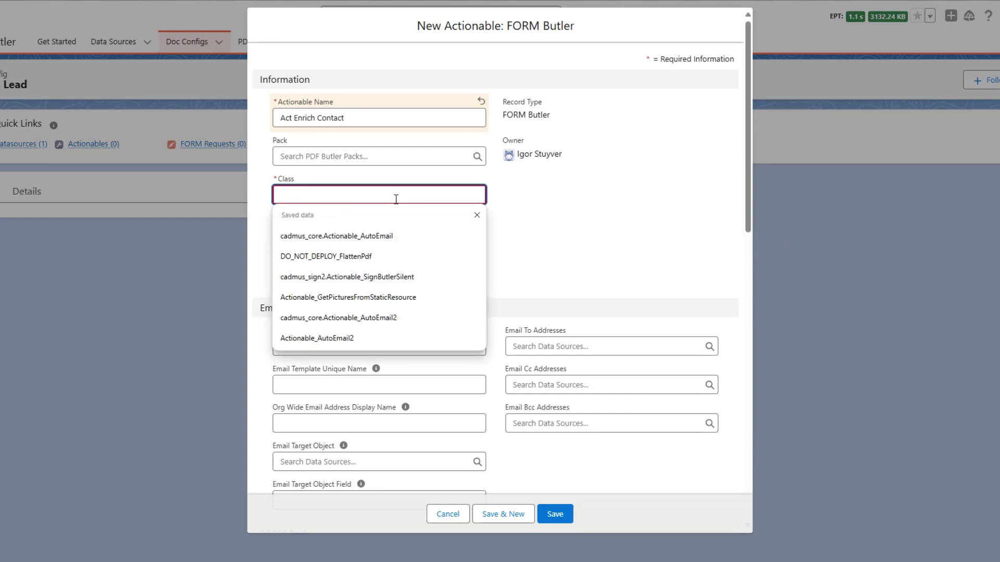
{"action": "type", "text": "cadmus"}
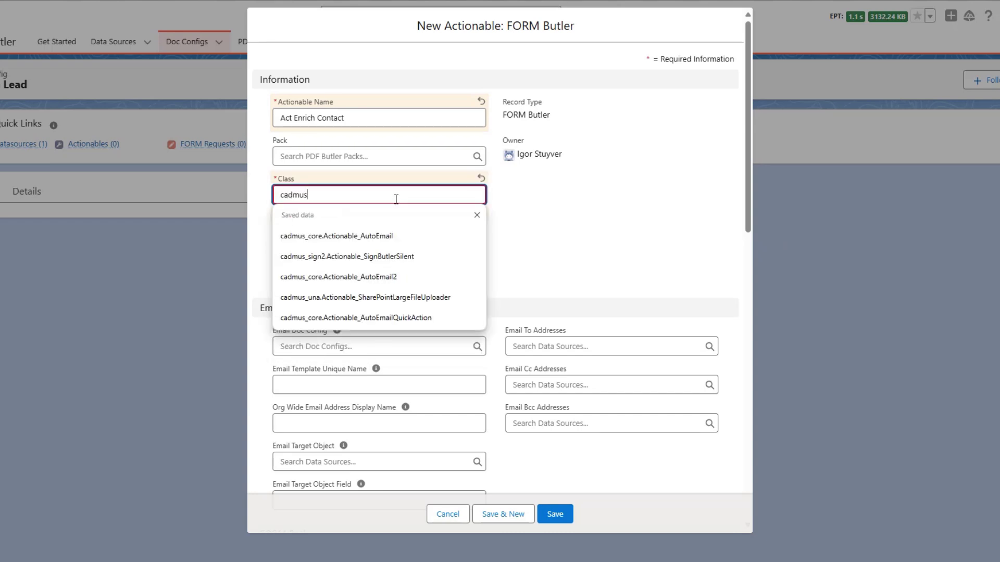
{"action": "type", "text": "_form."}
{"action": "type", "text": "Actionable_FormButlerWeb"}
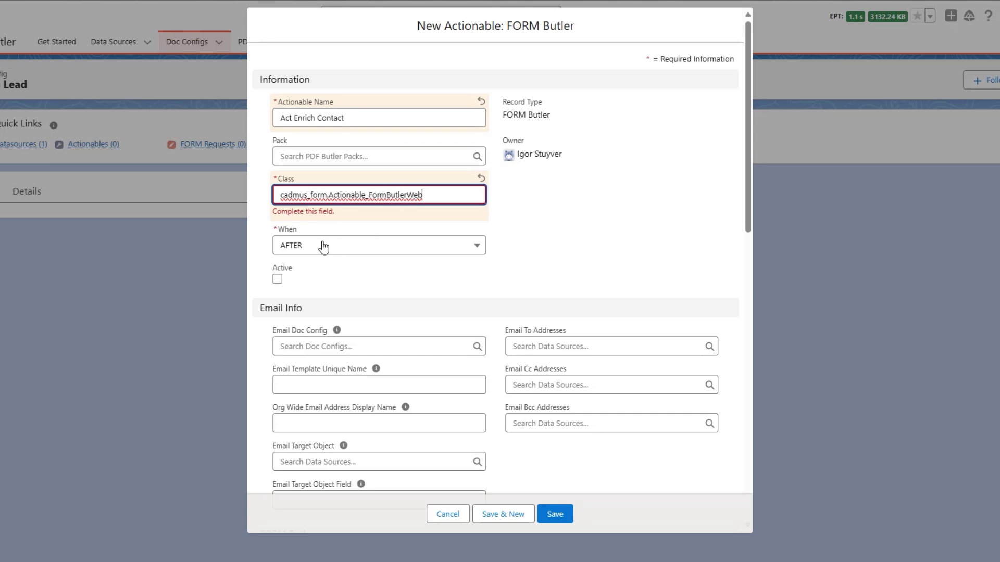
{"action": "left_click", "coordinate": [277, 279]}
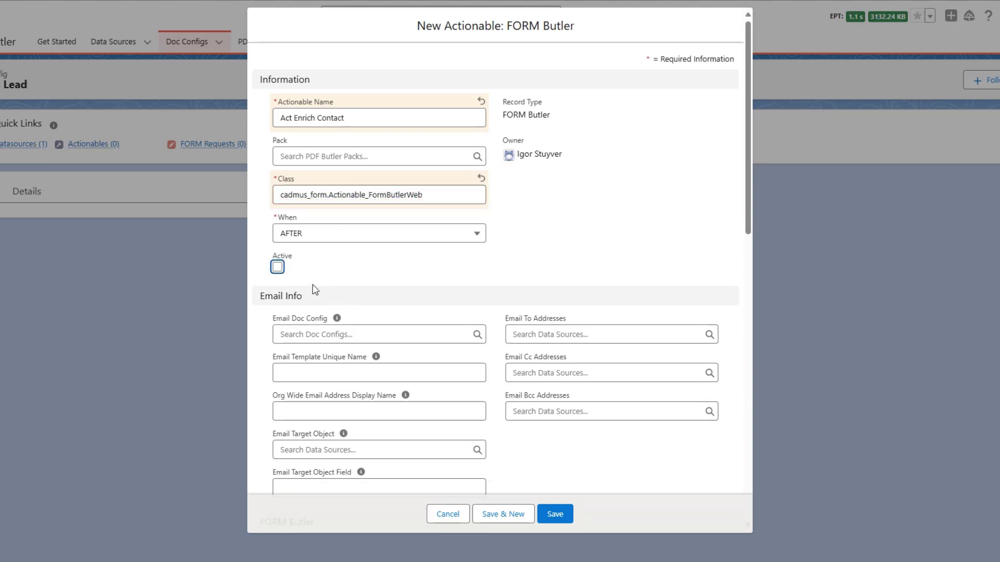
{"action": "left_click", "coordinate": [274, 268]}
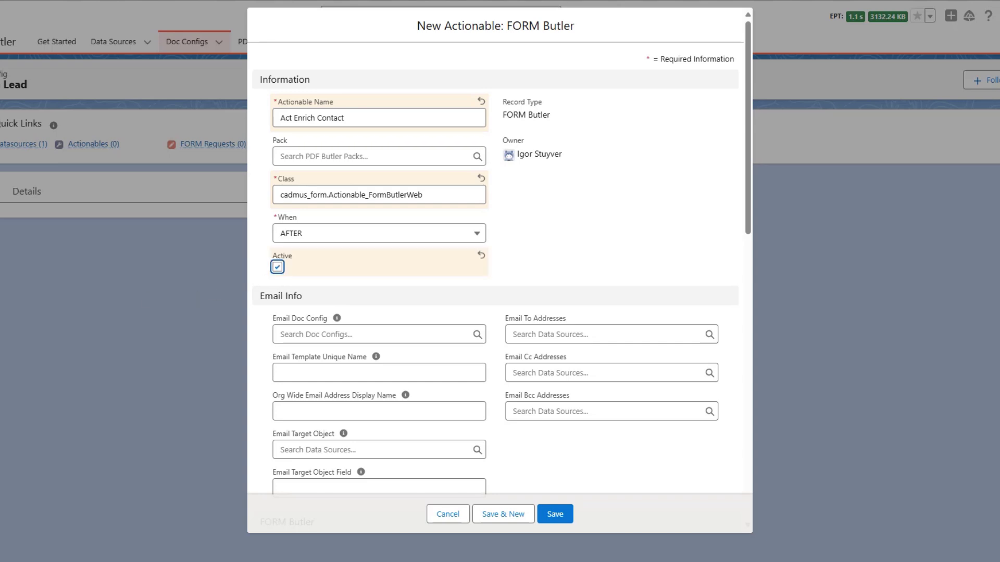
Step: Set Document Action to Use Attached and Form Doc Config to Enrich Lead
{"action": "scroll", "coordinate": [359, 276], "scroll_direction": "down", "scroll_amount": 5}
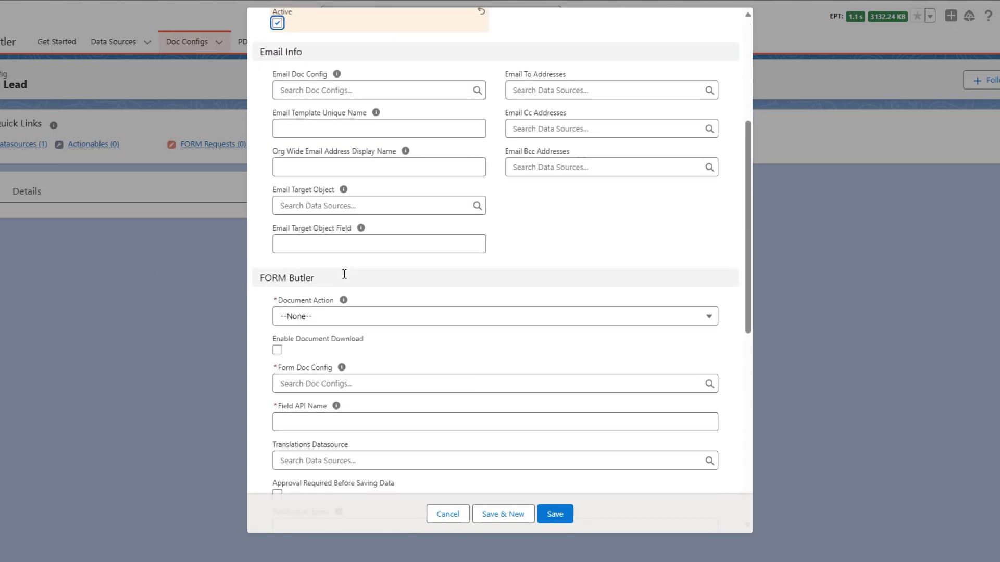
{"action": "left_click", "coordinate": [312, 260]}
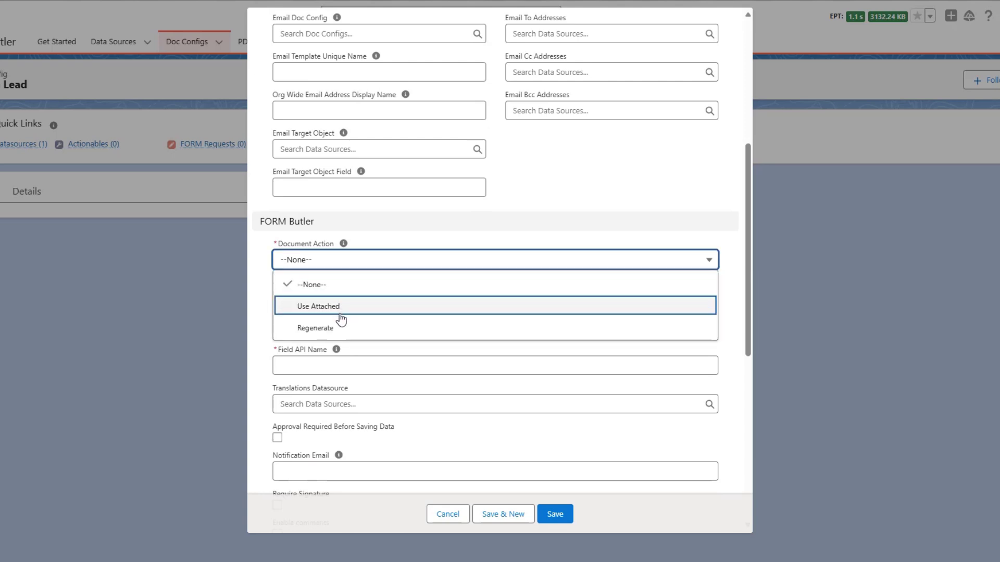
{"action": "left_click", "coordinate": [338, 307]}
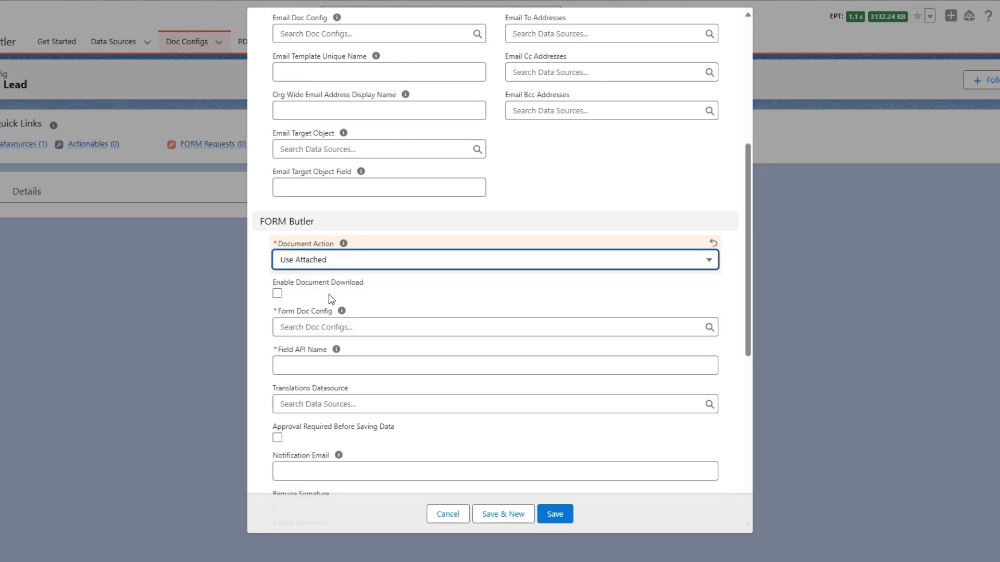
{"action": "scroll", "coordinate": [319, 281], "scroll_direction": "down", "scroll_amount": 1}
{"action": "left_click", "coordinate": [321, 267]}
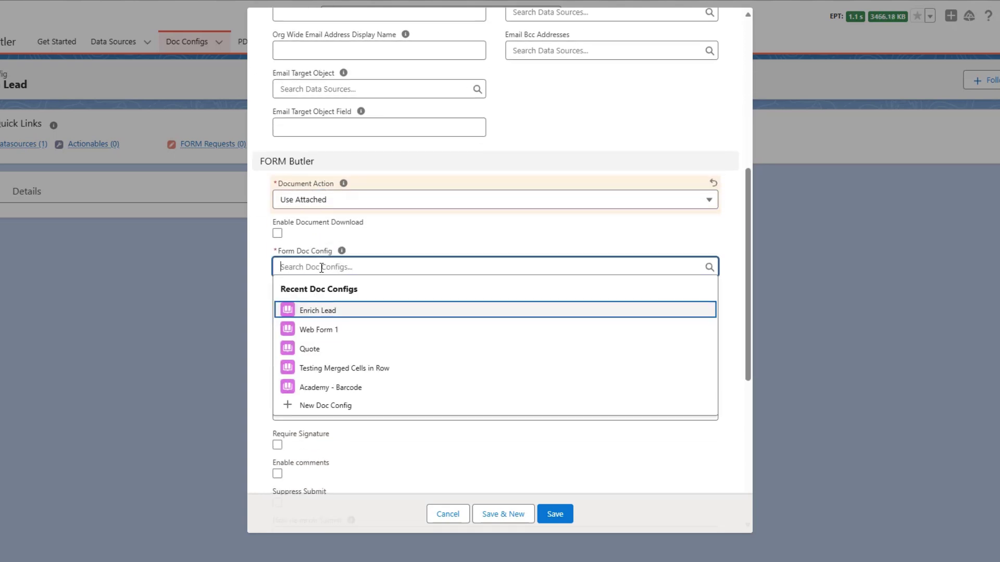
{"action": "left_click", "coordinate": [348, 311]}
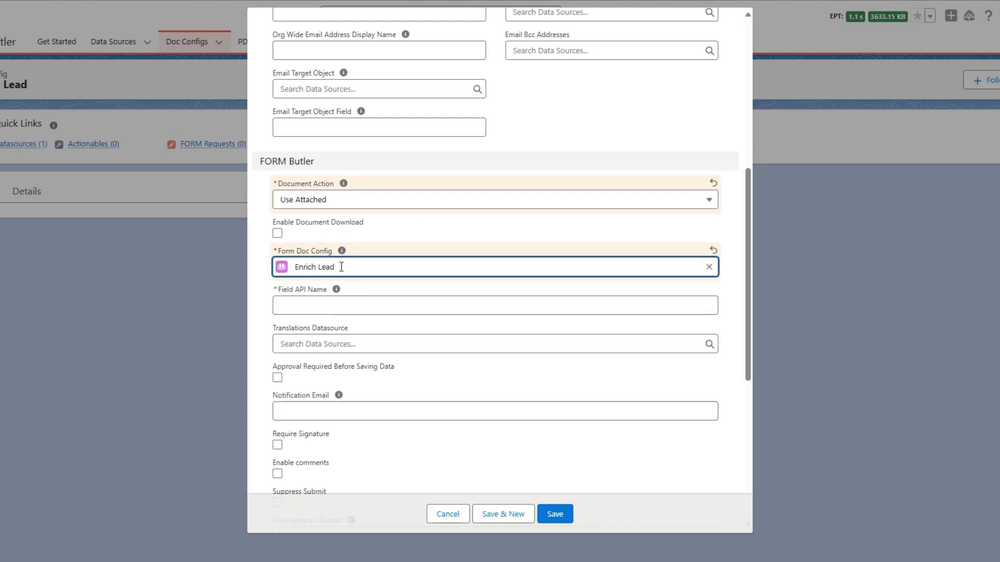
Step: Set the Field API Name to cadmus_form__Contact__c and save the actionable
{"action": "left_click", "coordinate": [341, 300]}
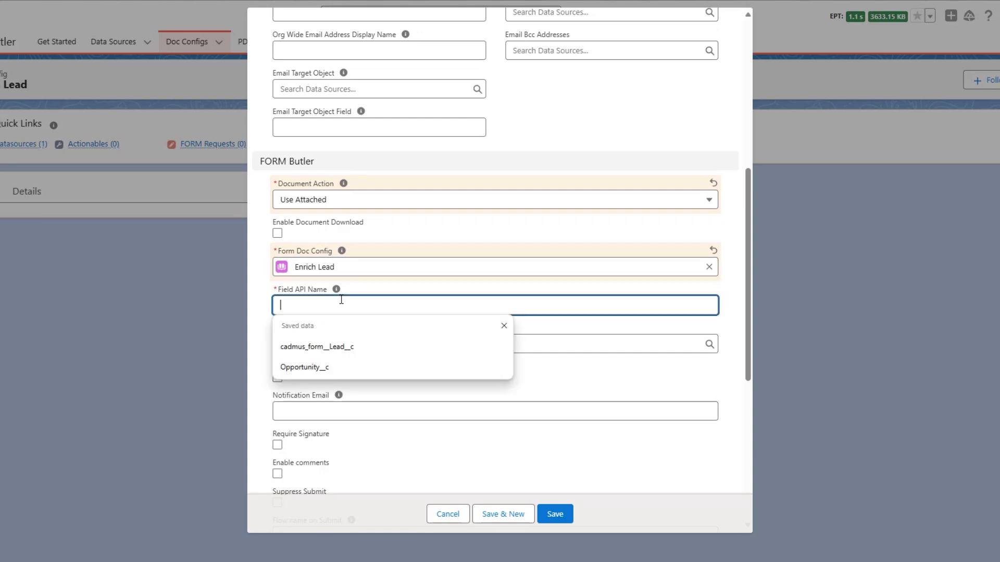
{"action": "left_click", "coordinate": [374, 346]}
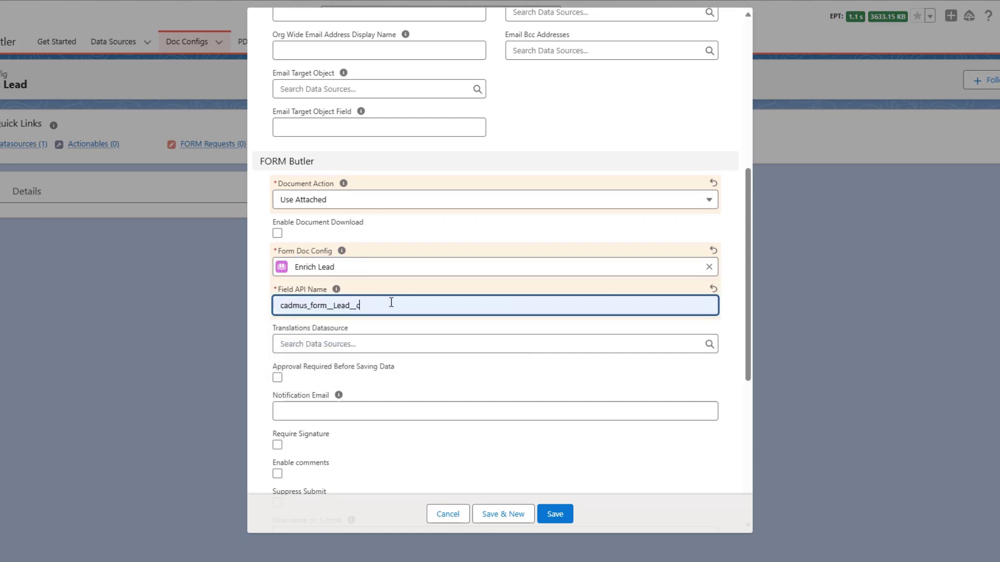
{"action": "double_click", "coordinate": [364, 309]}
{"action": "type", "text": "Contact"}
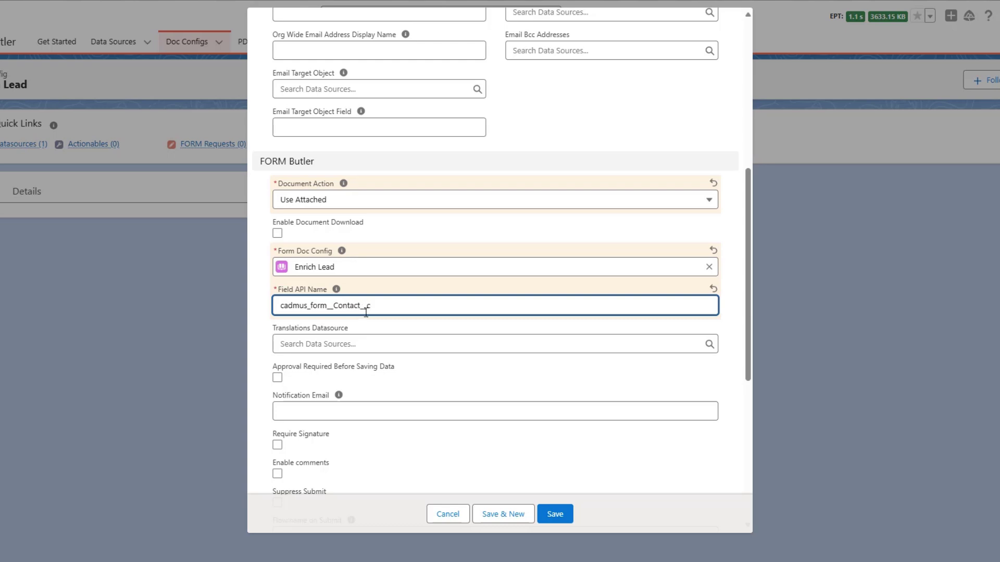
{"action": "type", "text": "__c"}
{"action": "scroll", "coordinate": [344, 313], "scroll_direction": "down", "scroll_amount": 6}
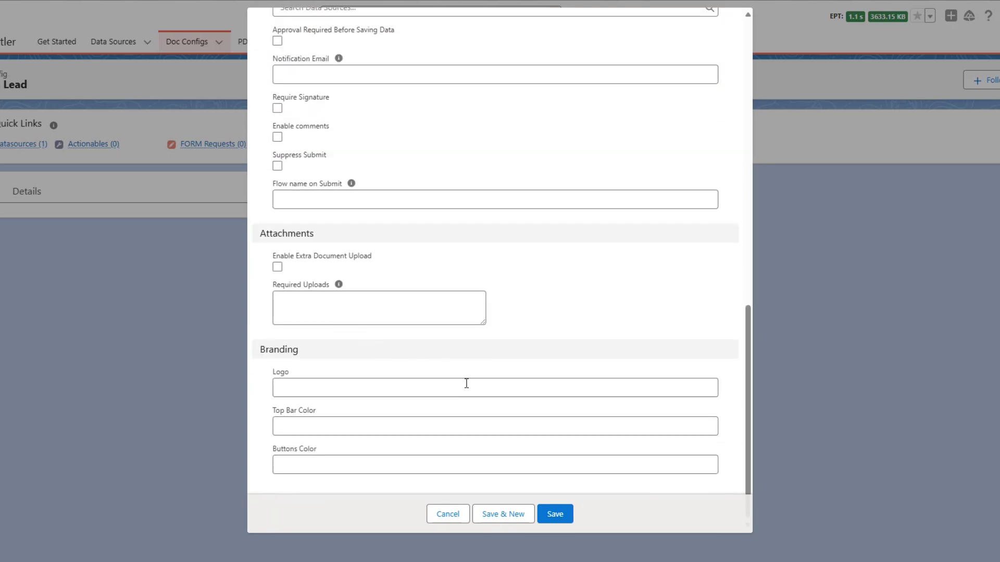
{"action": "scroll", "coordinate": [458, 369], "scroll_direction": "up", "scroll_amount": 10}
{"action": "mouse_move", "coordinate": [336, 162]}
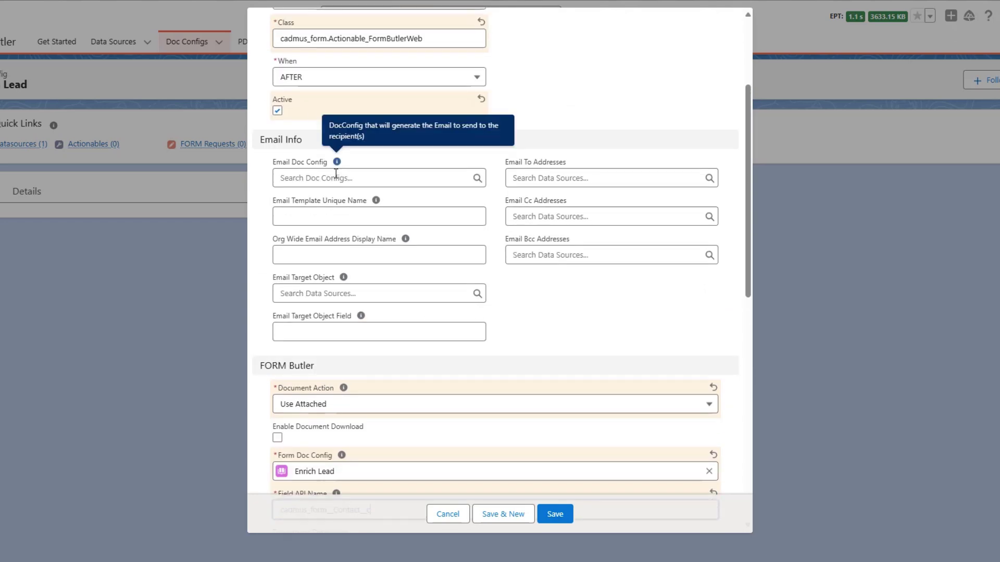
{"action": "left_click", "coordinate": [555, 515]}
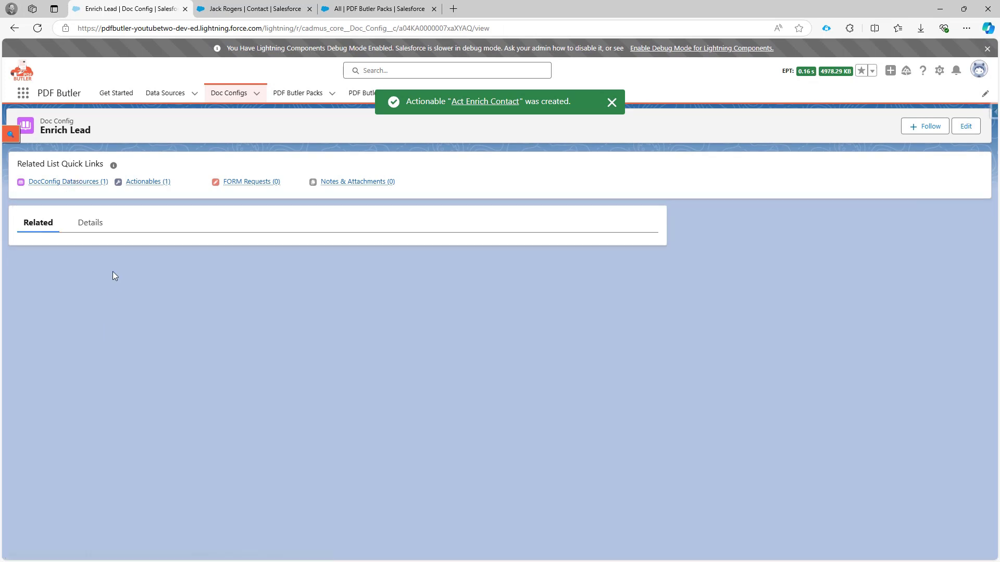
Step: Place a text view at the top of the empty Enrich Lead form
{"action": "left_click", "coordinate": [90, 224]}
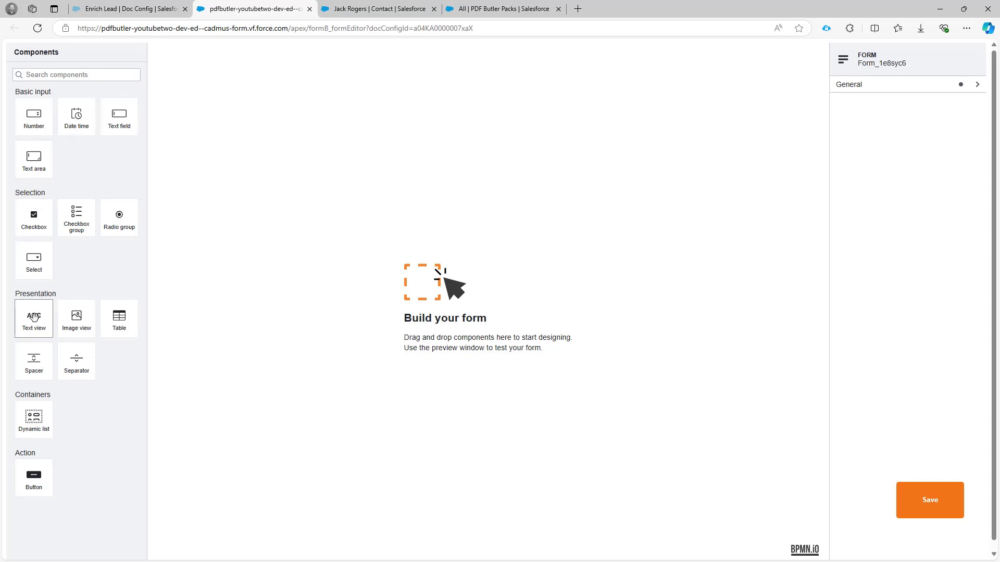
{"action": "left_click_drag", "start_coordinate": [34, 316], "coordinate": [236, 175]}
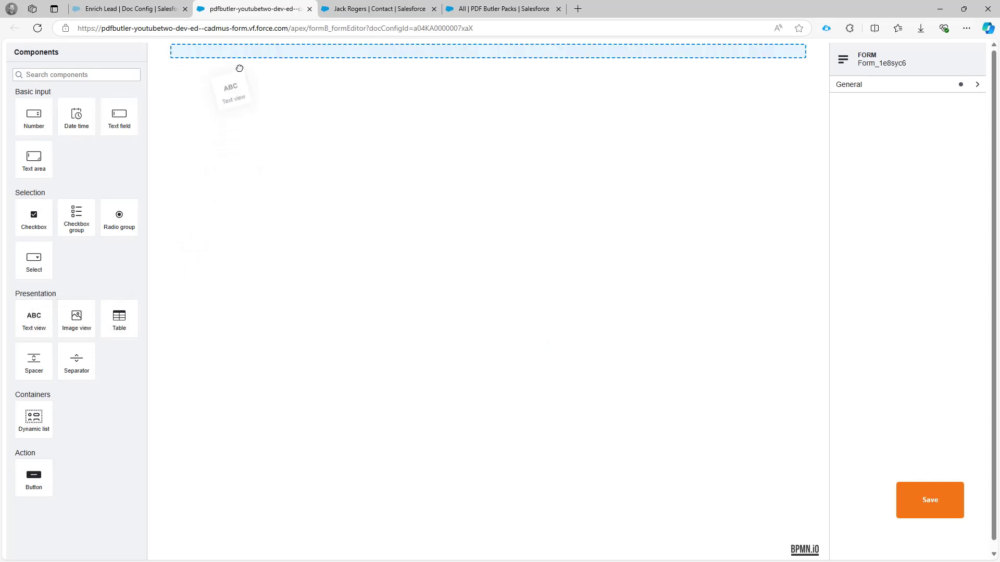
{"action": "left_click_drag", "start_coordinate": [239, 69], "coordinate": [241, 62]}
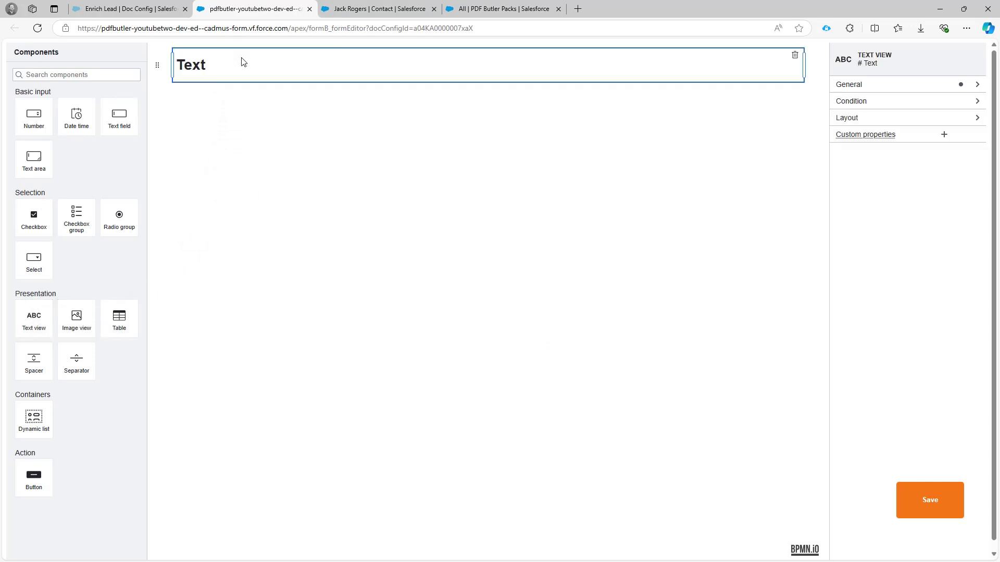
Step: Change the heading text to 'Hi, Please add data to your contact' and check it in the larger editor
{"action": "left_click", "coordinate": [869, 84]}
{"action": "left_click", "coordinate": [877, 116]}
{"action": "double_click", "coordinate": [877, 117]}
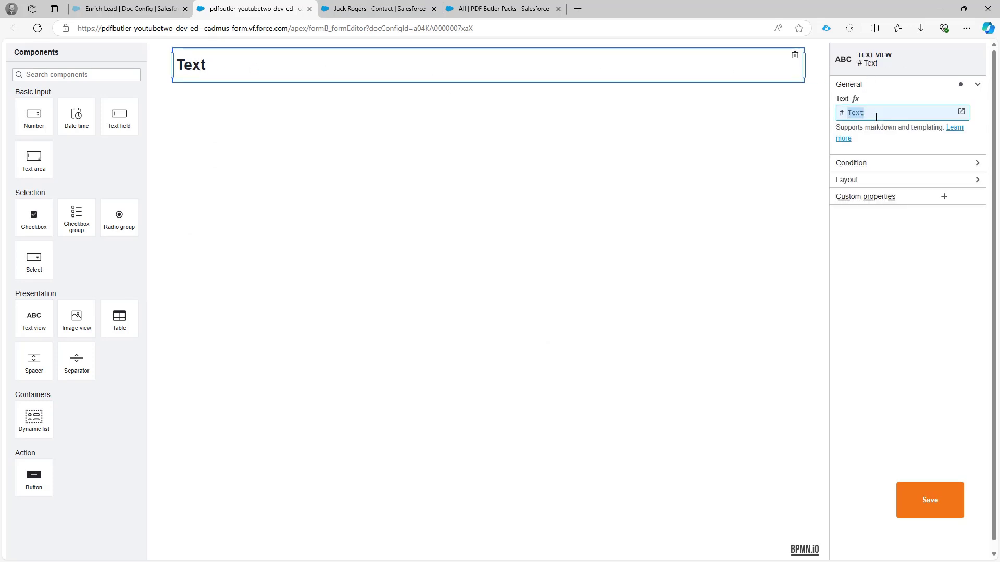
{"action": "type", "text": "Hic"}
{"action": "key", "text": "BackSpace"}
{"action": "type", "text": ", Ple"}
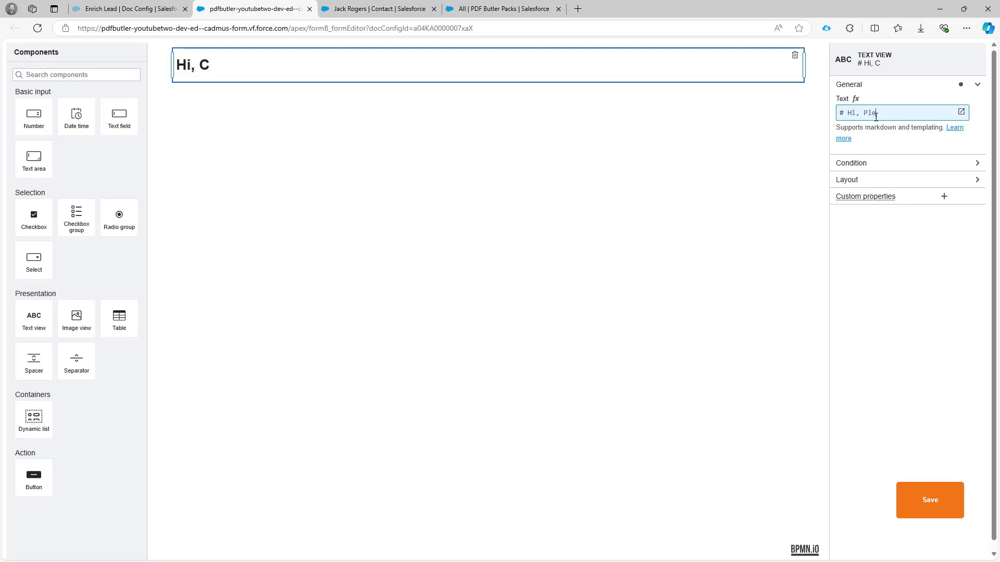
{"action": "type", "text": "ase add data to y"}
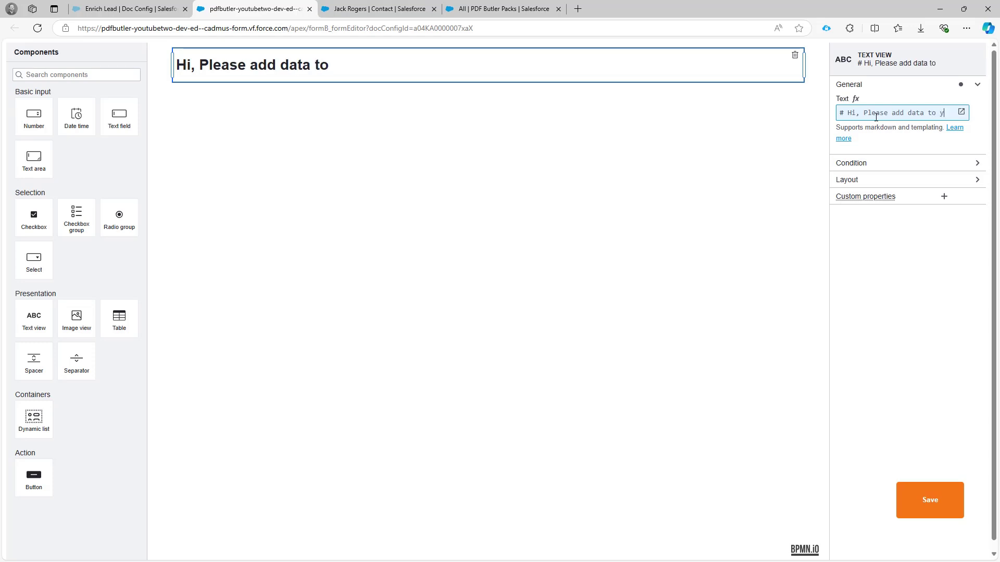
{"action": "type", "text": "our contact"}
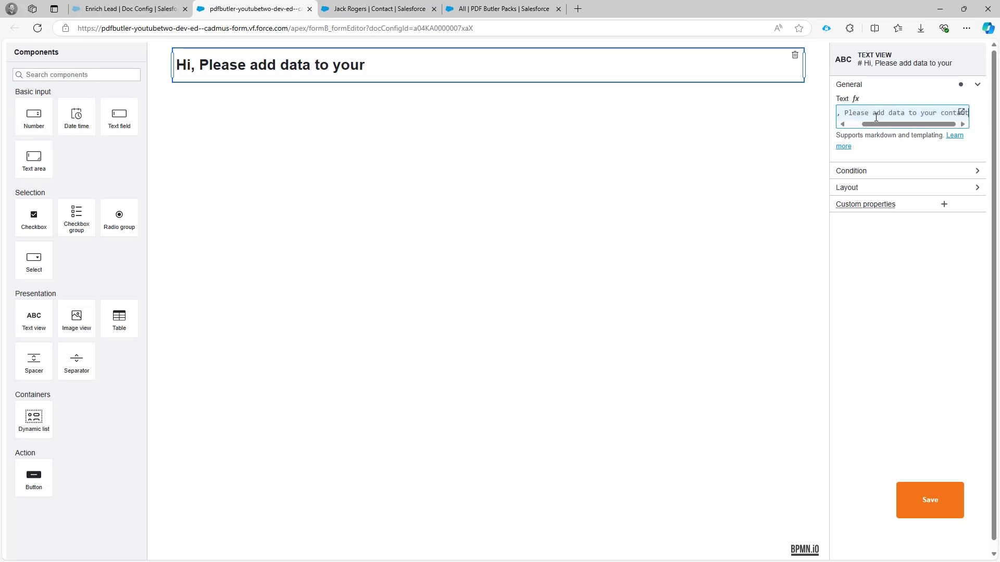
{"action": "left_click", "coordinate": [961, 111]}
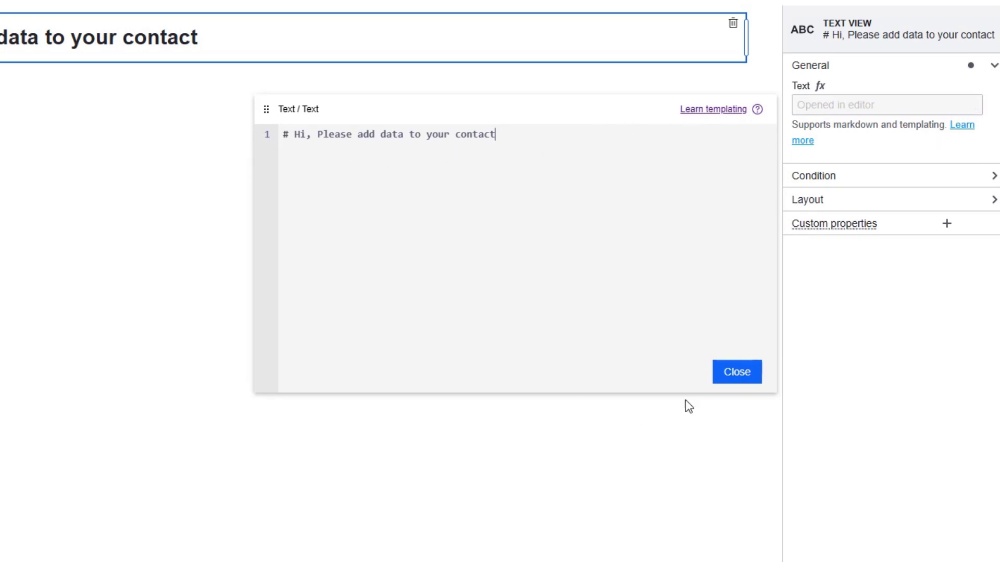
{"action": "left_click", "coordinate": [729, 374]}
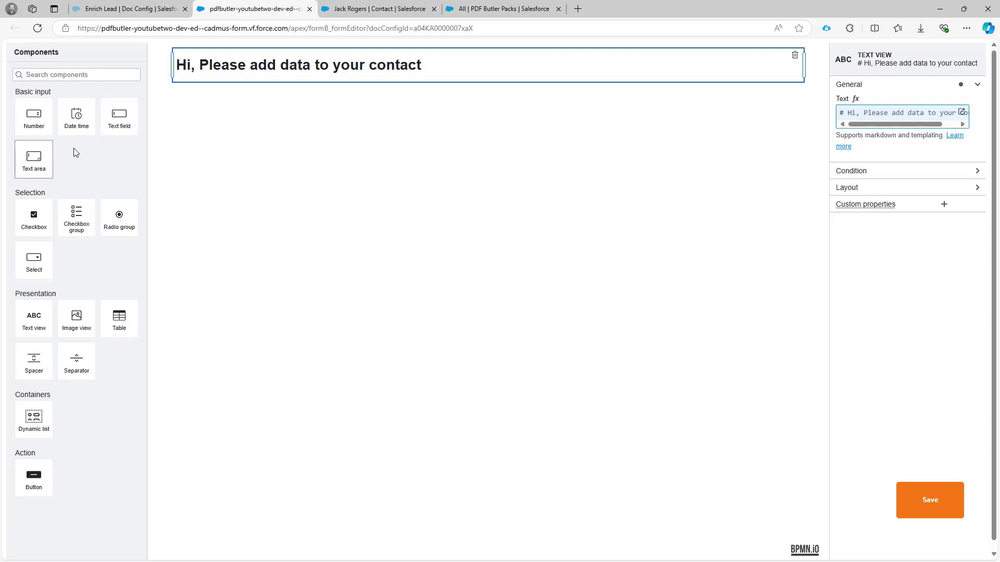
Step: Add a text field below the heading labelled First Name
{"action": "left_click_drag", "start_coordinate": [128, 123], "coordinate": [246, 134]}
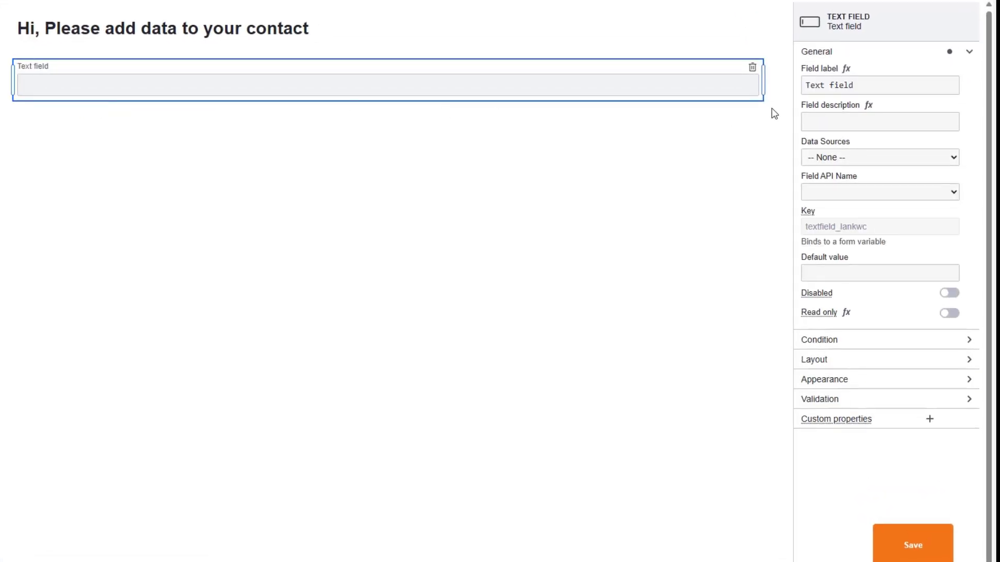
{"action": "triple_click", "coordinate": [846, 86]}
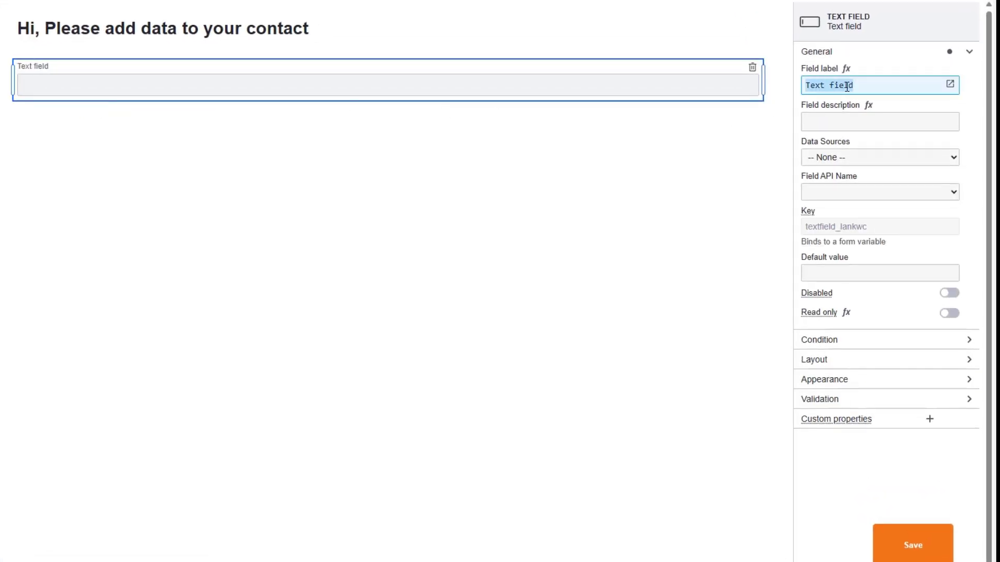
{"action": "type", "text": "First Name"}
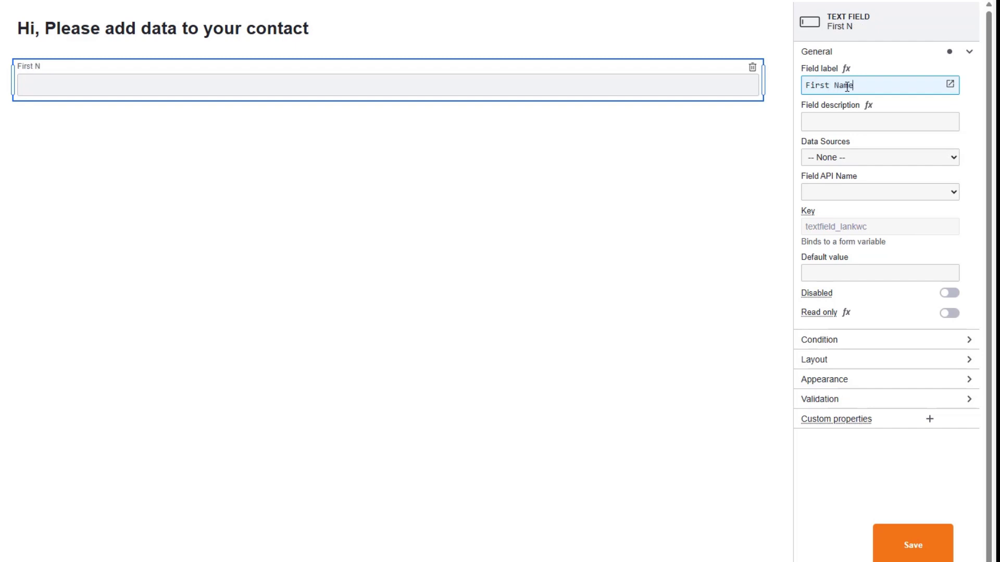
{"action": "key", "text": "Tab"}
{"action": "key", "text": "Tab"}
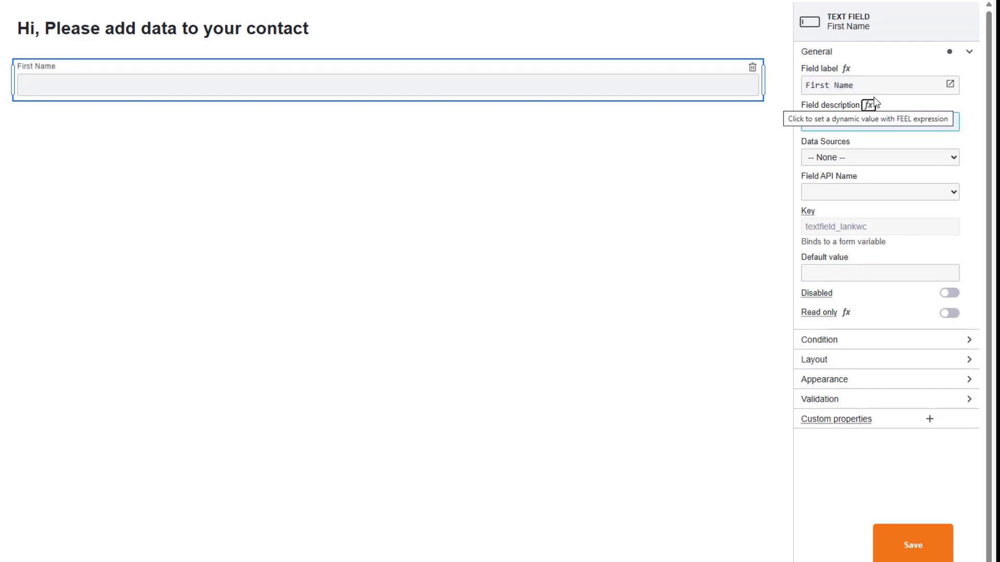
Step: Bind First Name to the Contact data source's FirstName field and make it required
{"action": "left_click", "coordinate": [855, 158]}
{"action": "left_click", "coordinate": [852, 191]}
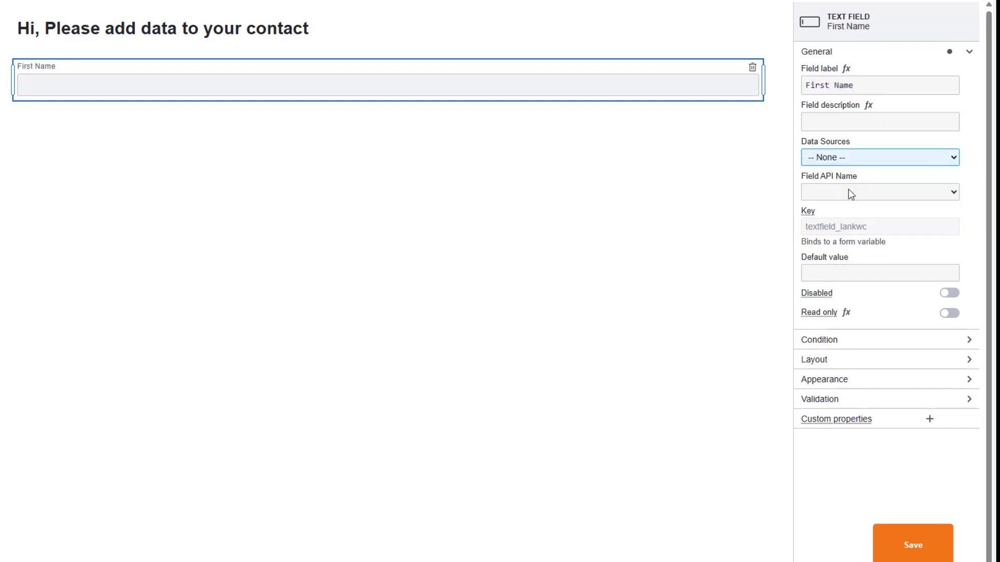
{"action": "left_click", "coordinate": [840, 193]}
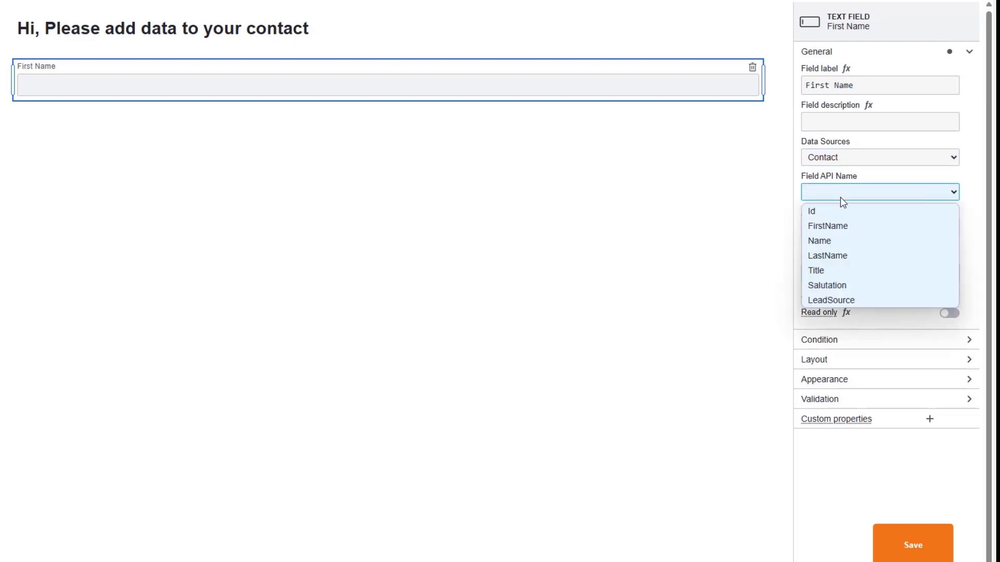
{"action": "left_click", "coordinate": [844, 225]}
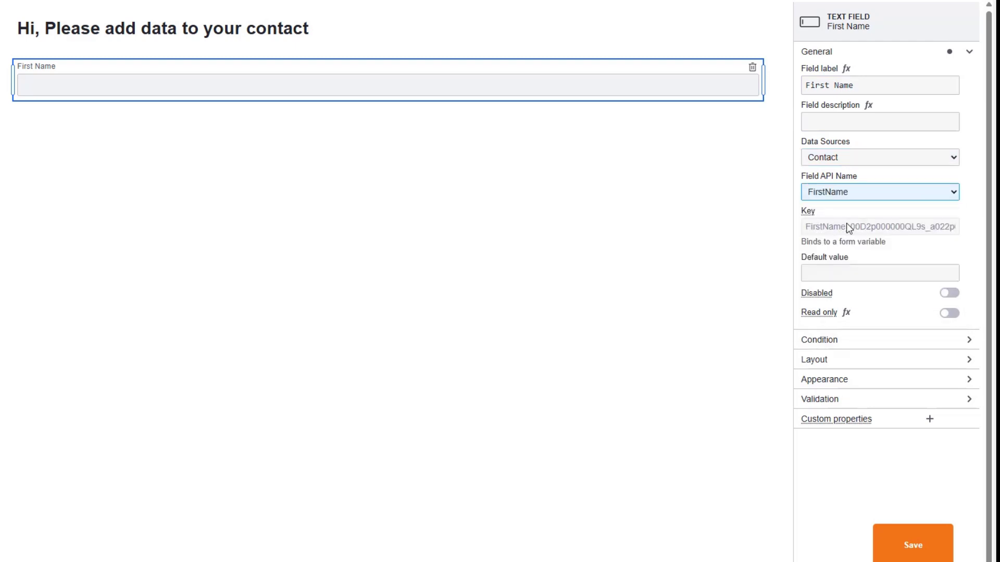
{"action": "left_click", "coordinate": [823, 346]}
{"action": "left_click", "coordinate": [823, 344]}
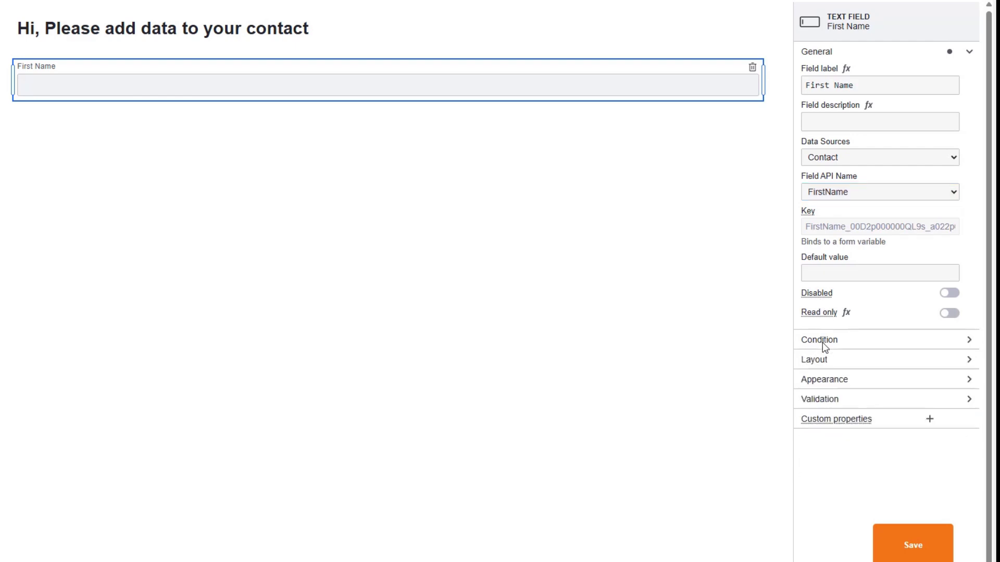
{"action": "left_click", "coordinate": [831, 402]}
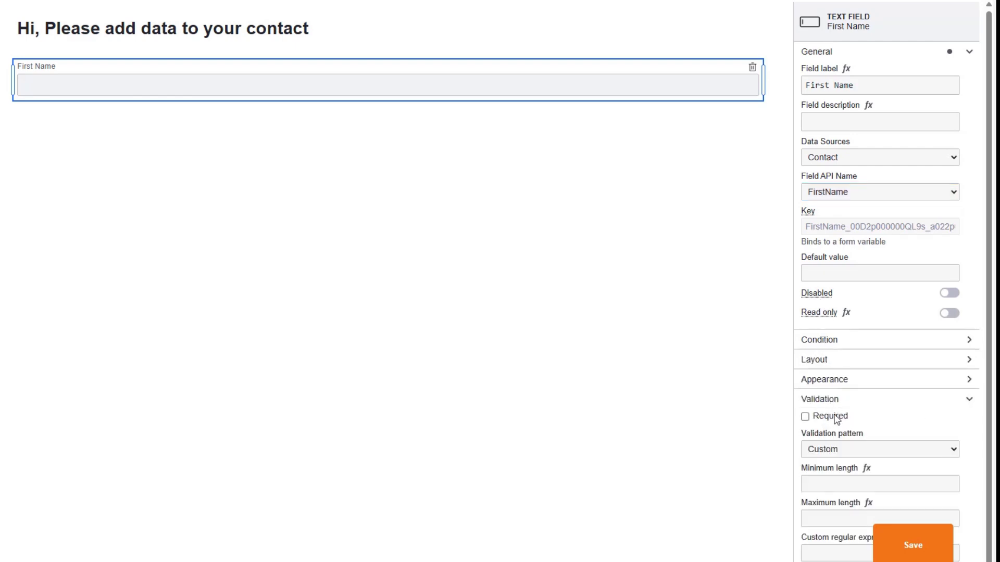
{"action": "left_click", "coordinate": [831, 416]}
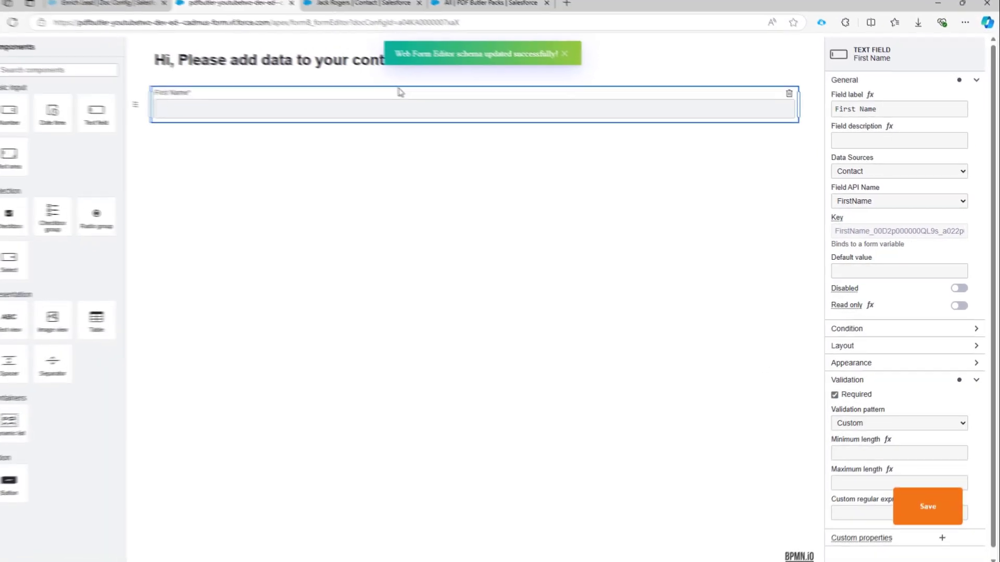
Step: Add a required Last Name text field bound to Contact LastName, then return to the Enrich Lead doc config
{"action": "left_click_drag", "start_coordinate": [118, 111], "coordinate": [765, 129]}
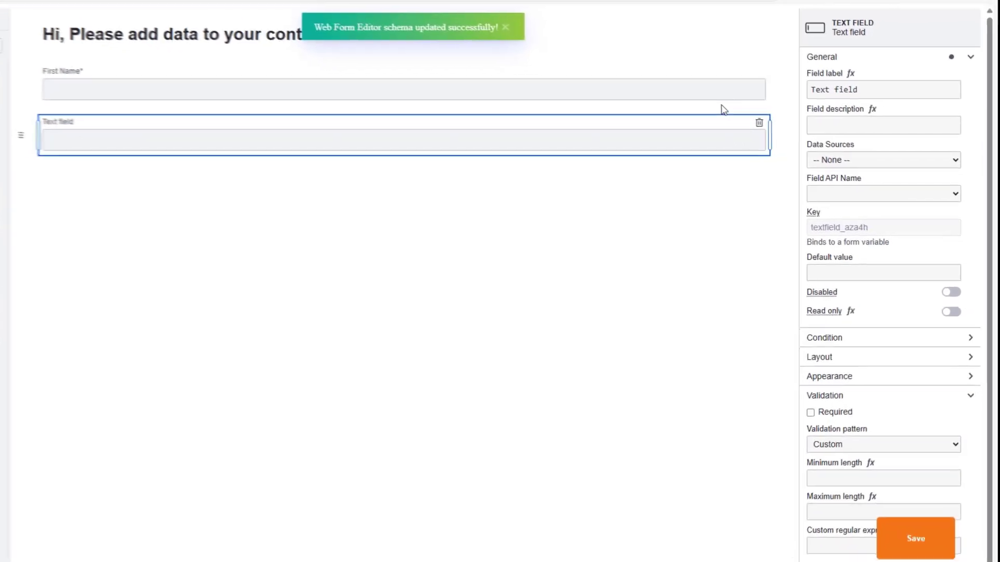
{"action": "triple_click", "coordinate": [849, 86]}
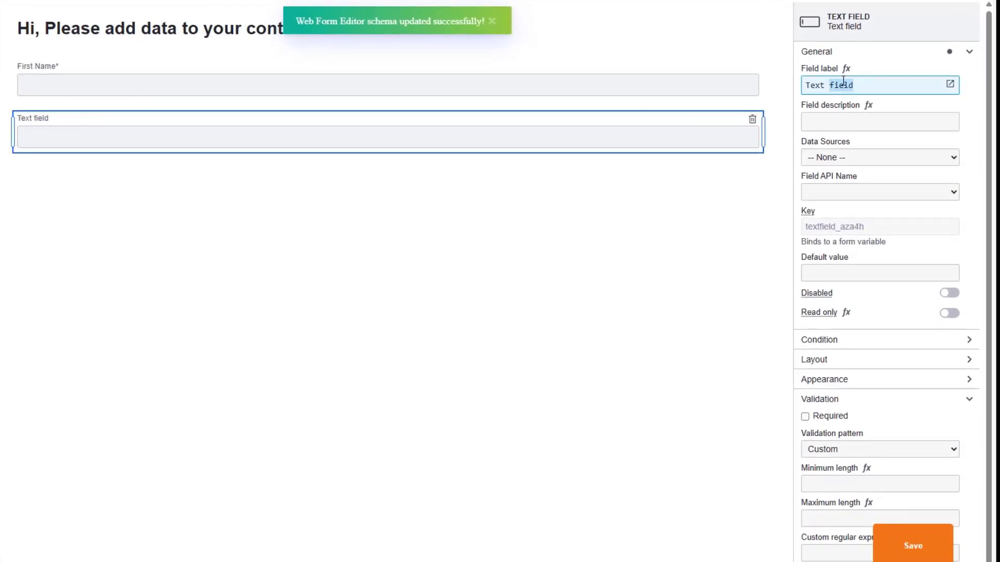
{"action": "type", "text": "Last Name"}
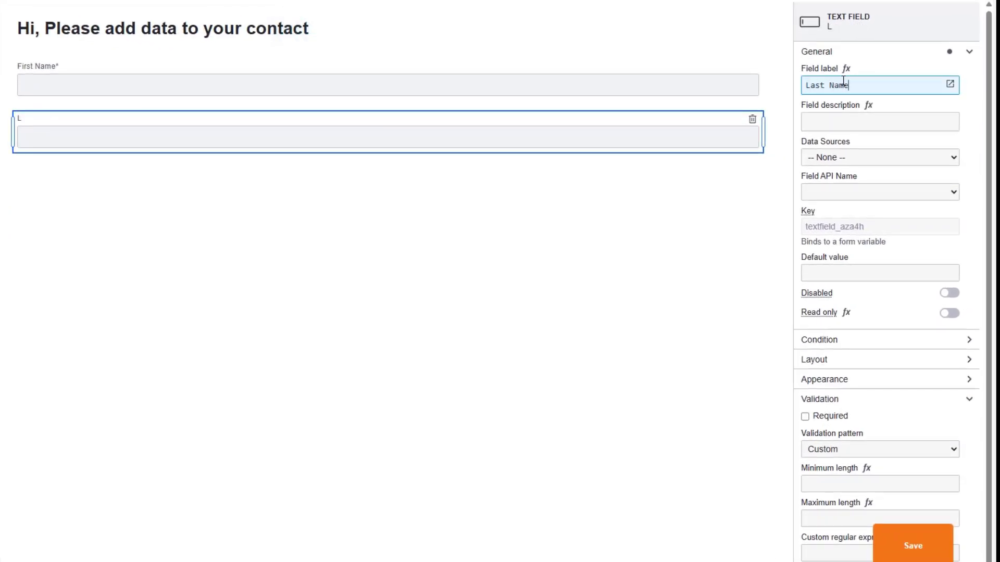
{"action": "key", "text": "Tab"}
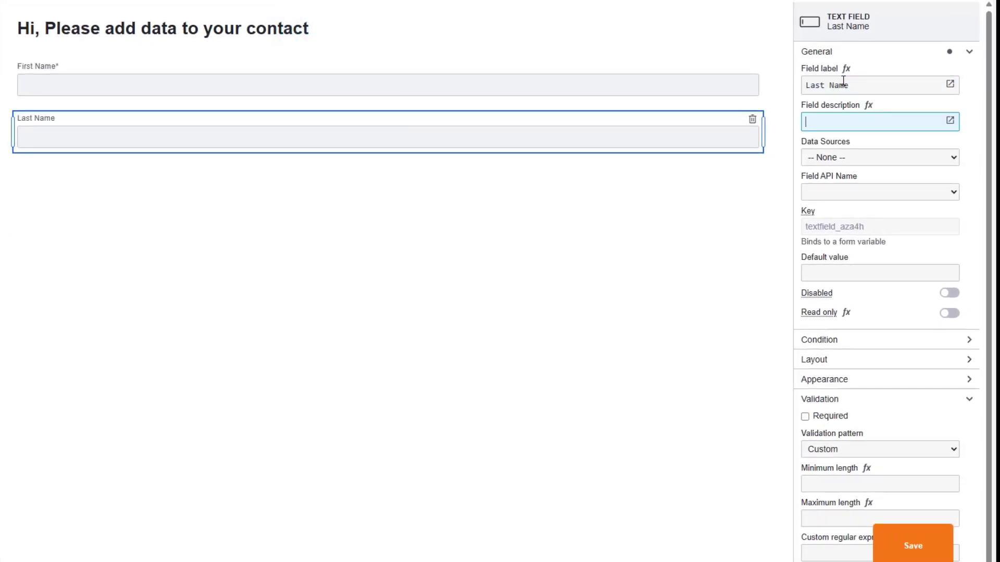
{"action": "key", "text": "Tab"}
{"action": "key", "text": "Down"}
{"action": "key", "text": "Tab"}
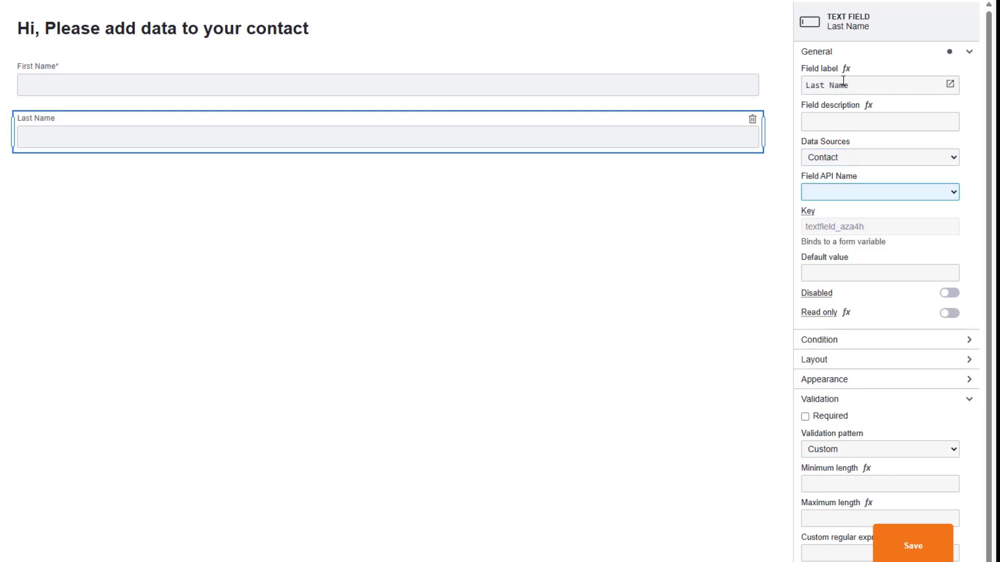
{"action": "key", "text": "Down"}
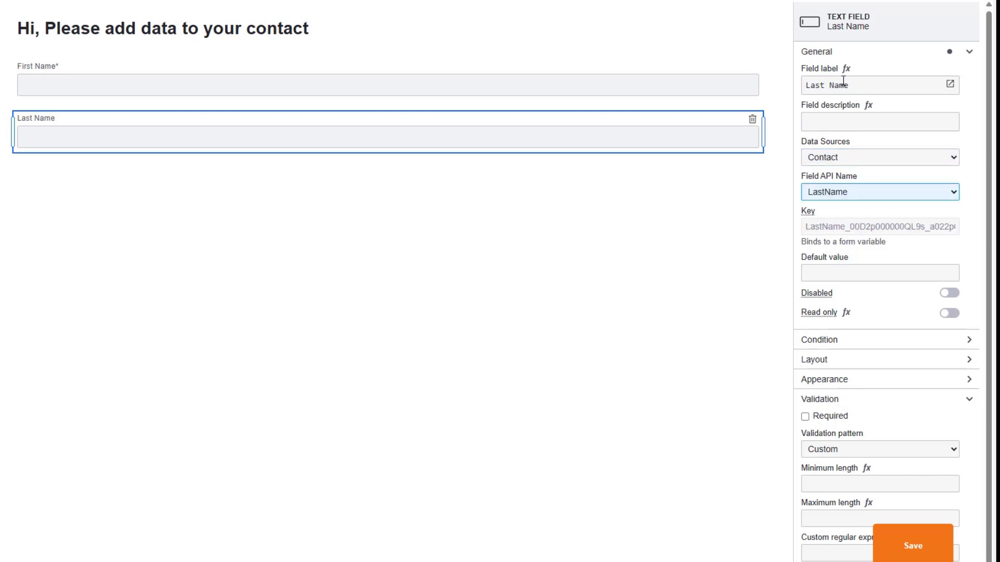
{"action": "left_click", "coordinate": [830, 418]}
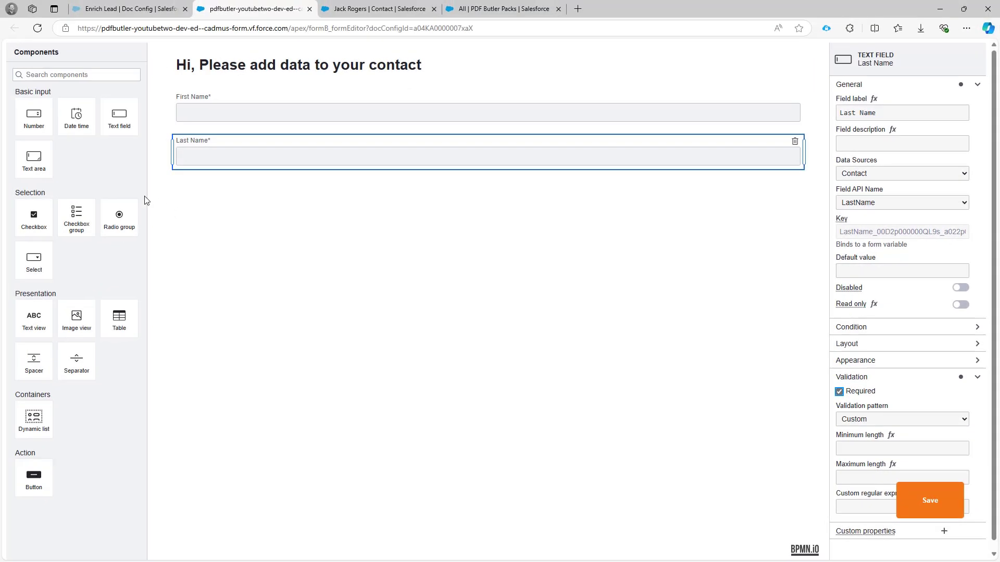
{"action": "left_click", "coordinate": [134, 11]}
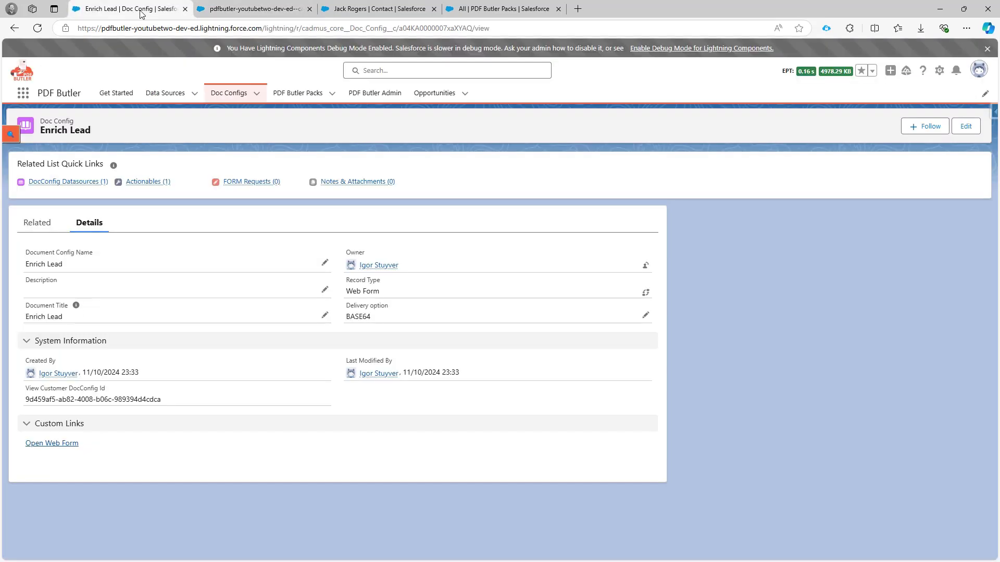
{"action": "left_click", "coordinate": [365, 9]}
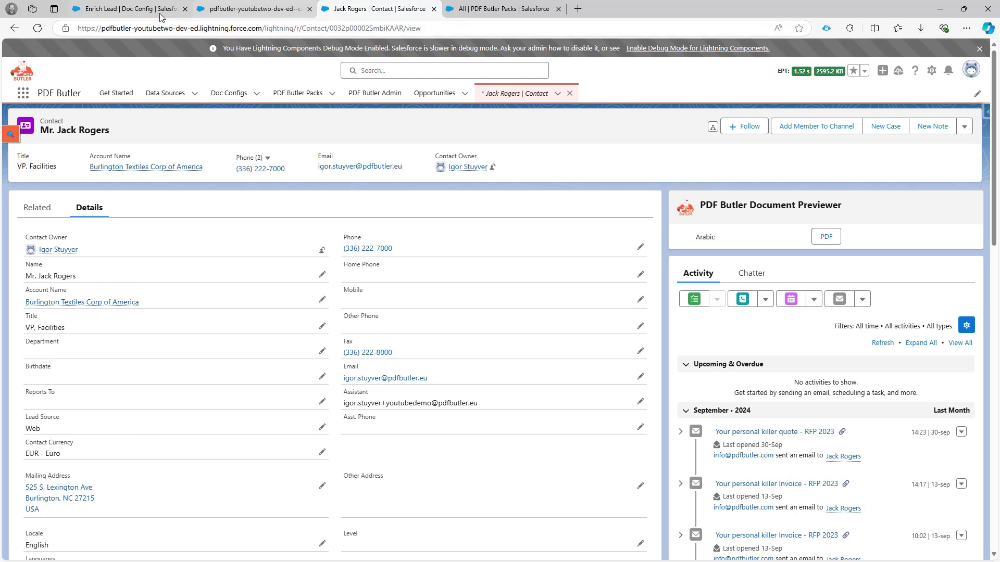
{"action": "left_click", "coordinate": [321, 428]}
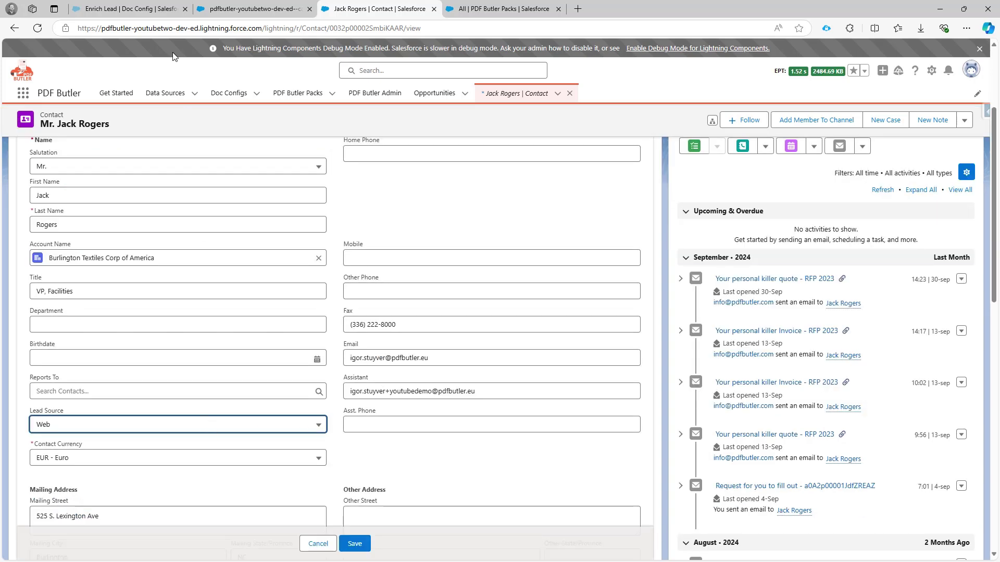
{"action": "left_click", "coordinate": [130, 9]}
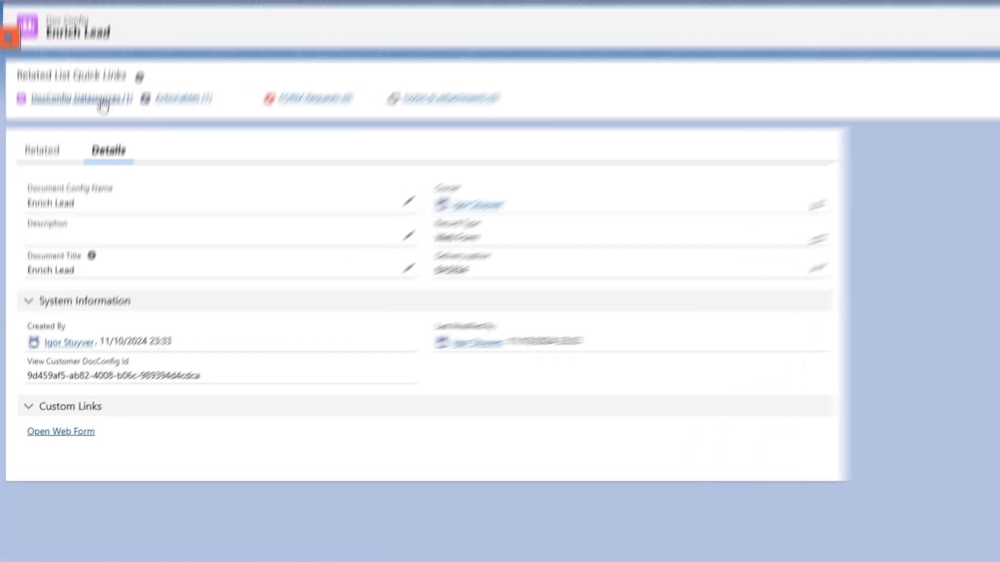
Step: Open the Contact data source record in a new browser tab
{"action": "mouse_move", "coordinate": [69, 181]}
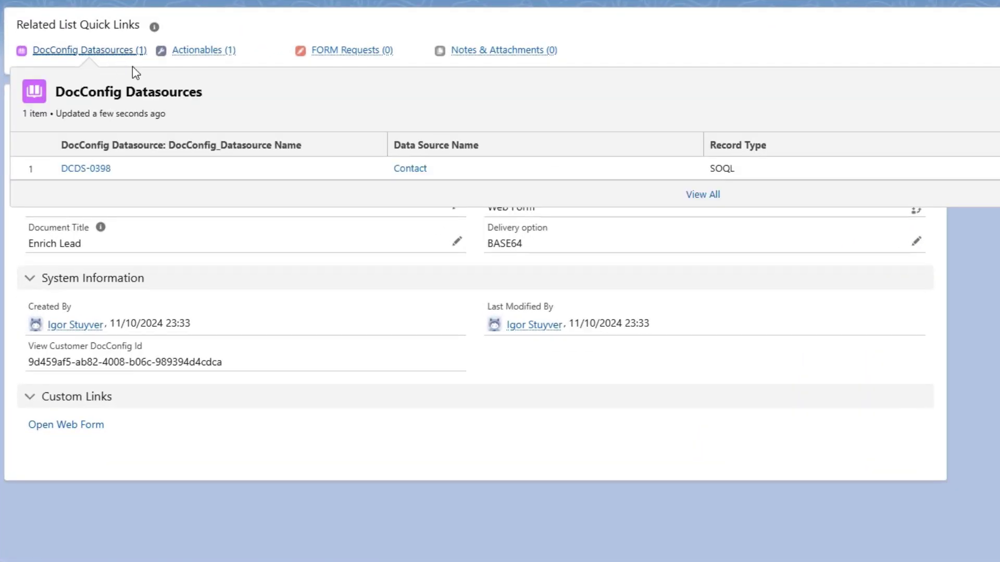
{"action": "right_click", "coordinate": [408, 168]}
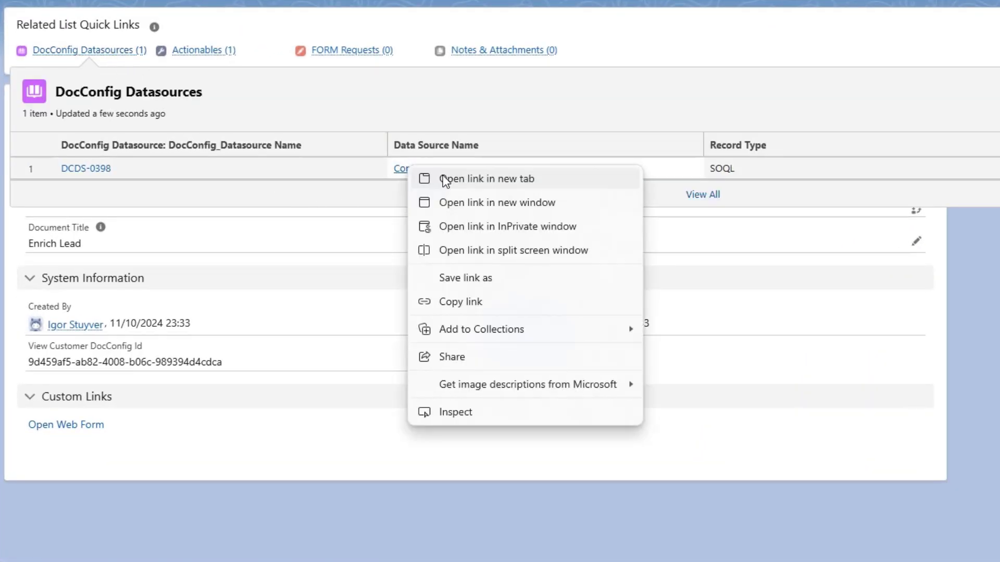
{"action": "left_click", "coordinate": [443, 178]}
{"action": "left_click", "coordinate": [374, 9]}
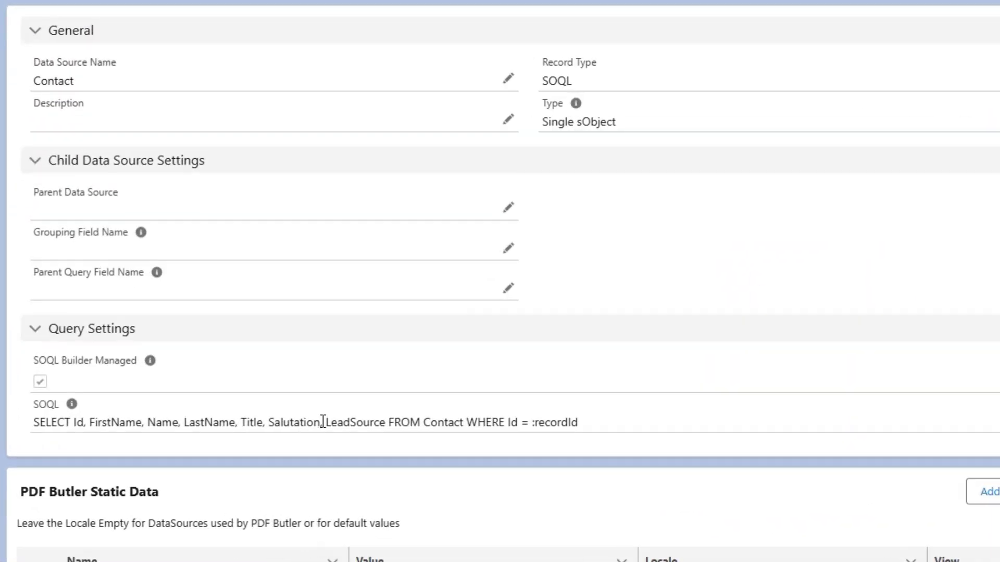
Step: Copy the field name LeadSource from the Contact data source's SOQL query
{"action": "left_click_drag", "start_coordinate": [208, 465], "coordinate": [232, 465]}
{"action": "left_click_drag", "start_coordinate": [364, 421], "coordinate": [382, 421]}
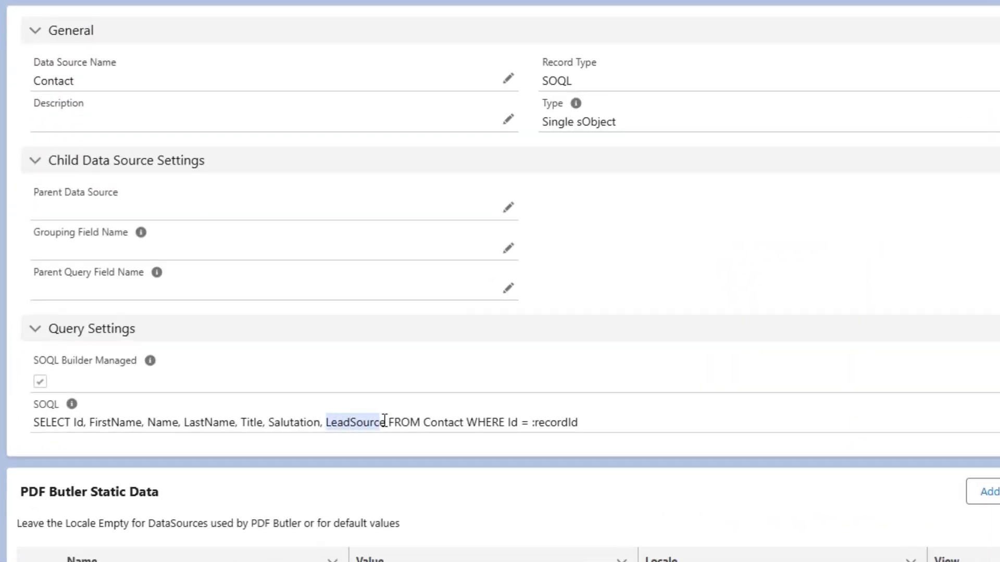
{"action": "right_click", "coordinate": [377, 424]}
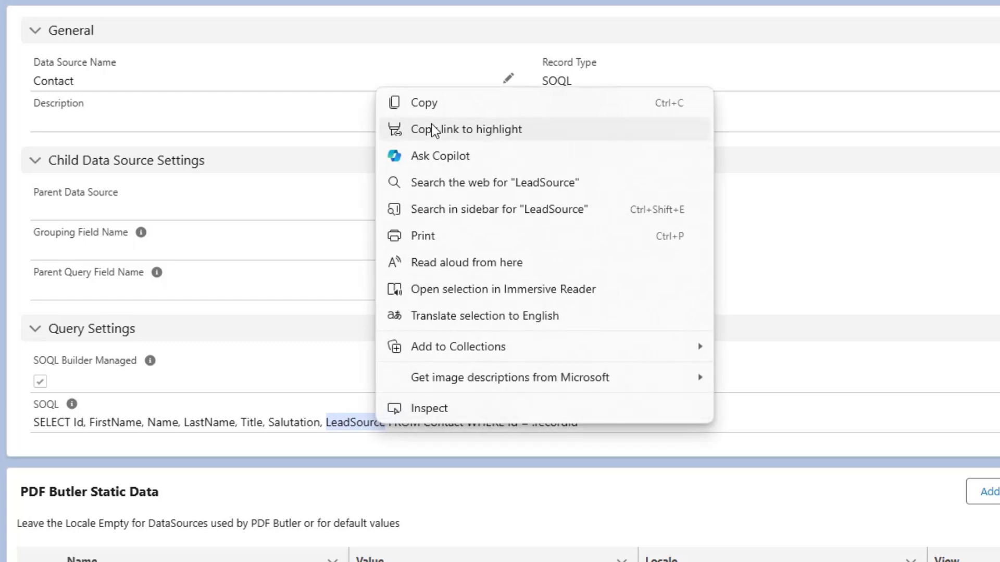
{"action": "left_click", "coordinate": [435, 106]}
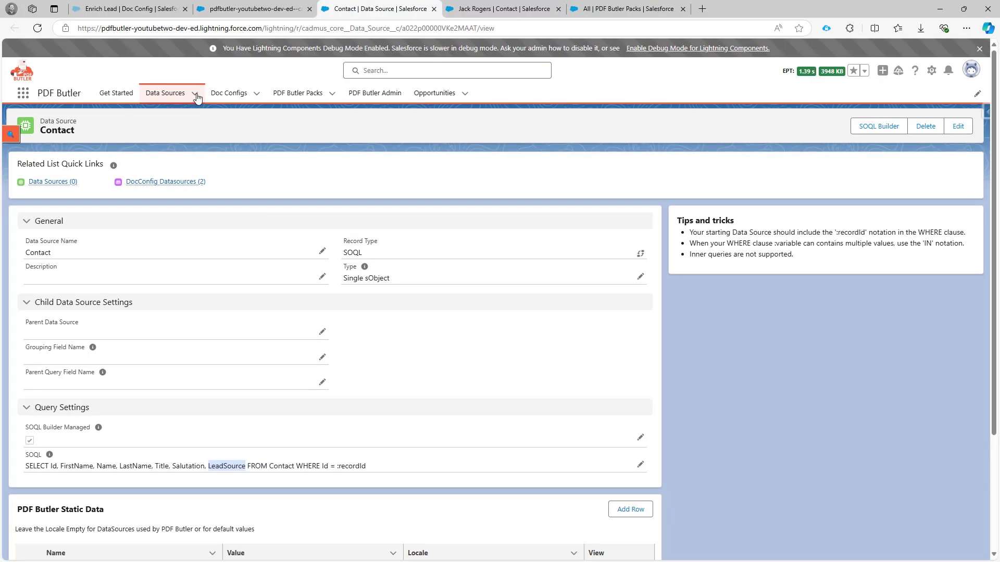
{"action": "left_click", "coordinate": [196, 94]}
Step: Start a new PICKLIST TRANSLATION data source named 'LeadSource Picklist'
{"action": "left_click", "coordinate": [201, 110]}
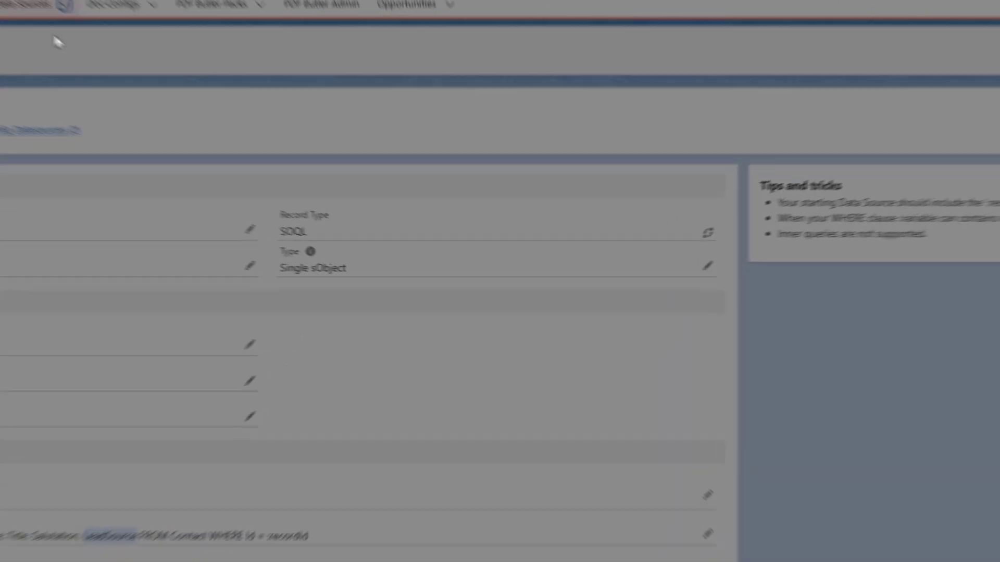
{"action": "left_click", "coordinate": [435, 244]}
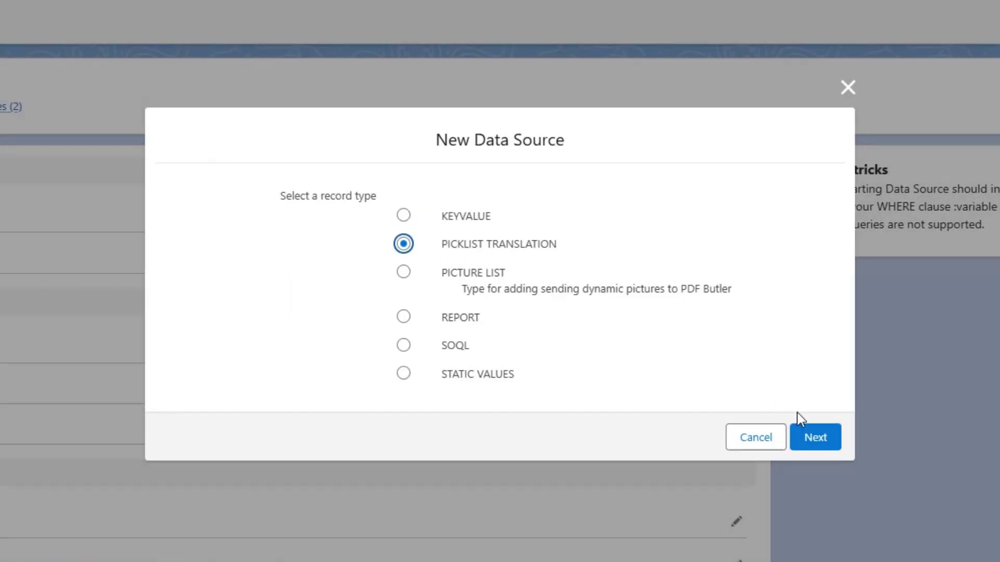
{"action": "left_click", "coordinate": [813, 439]}
{"action": "left_click", "coordinate": [224, 200]}
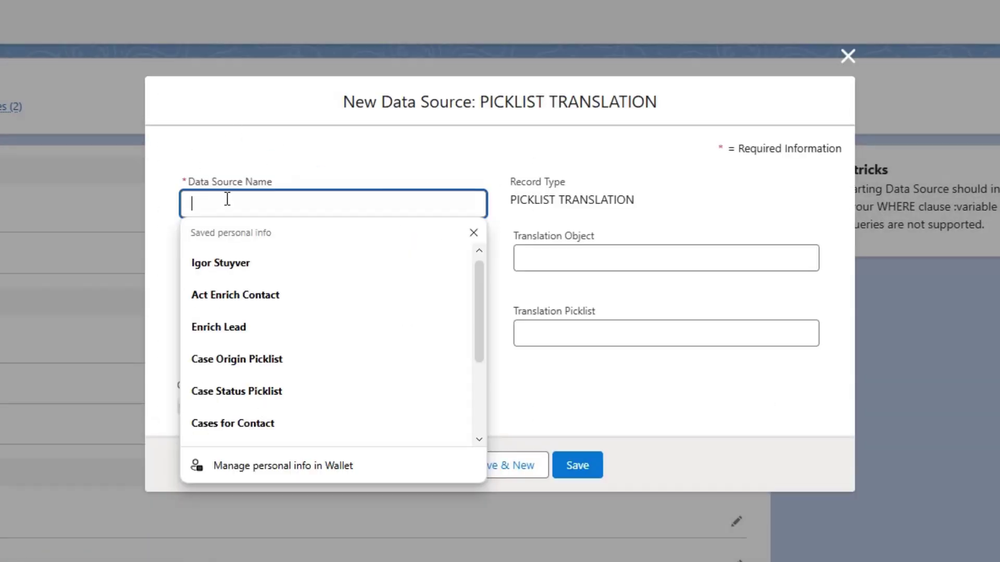
{"action": "type", "text": "Lead"}
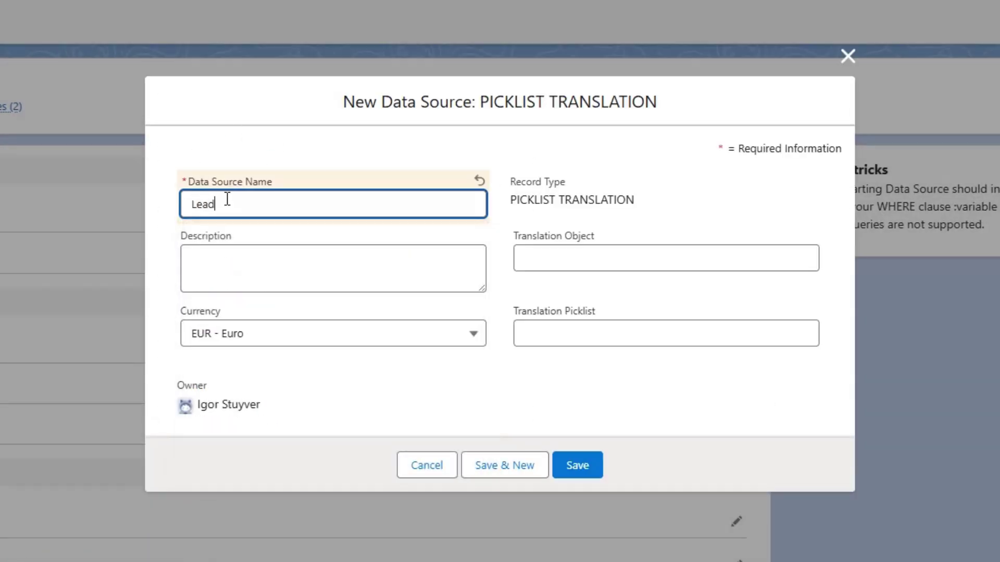
{"action": "type", "text": "Source"}
{"action": "key", "text": "ctrl+v"}
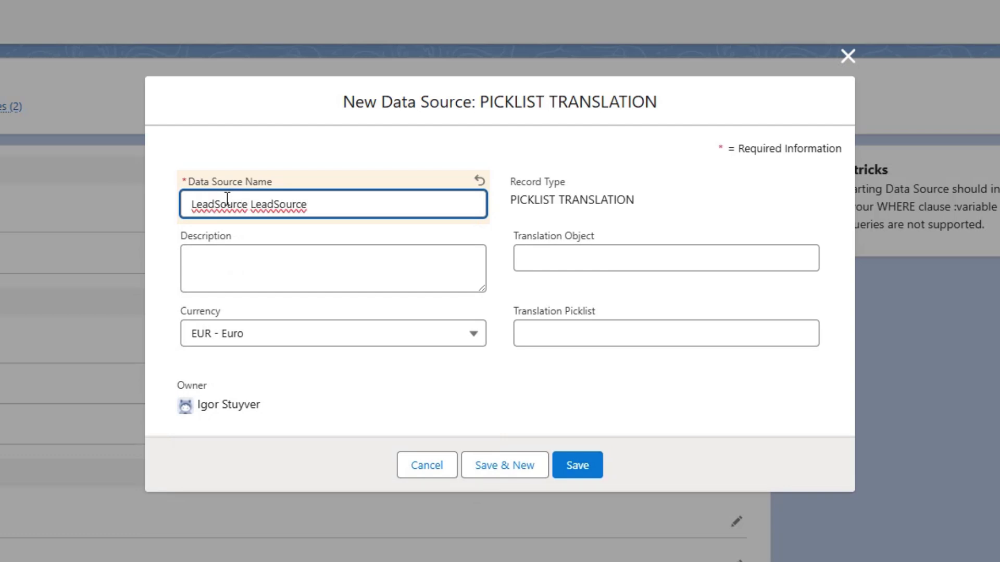
{"action": "key", "text": "ctrl+z"}
{"action": "type", "text": "Picklist"}
{"action": "key", "text": "Tab"}
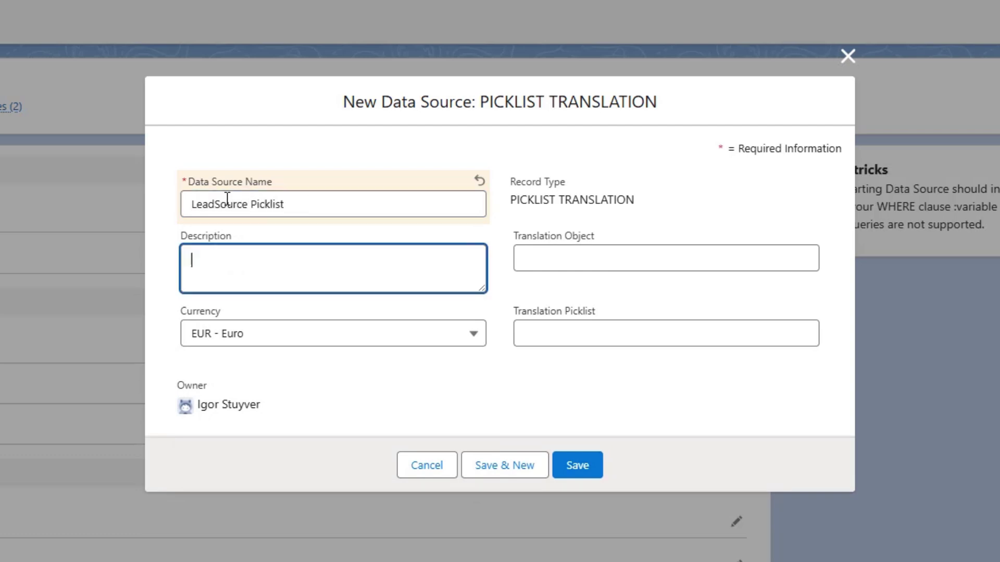
{"action": "key", "text": "Tab"}
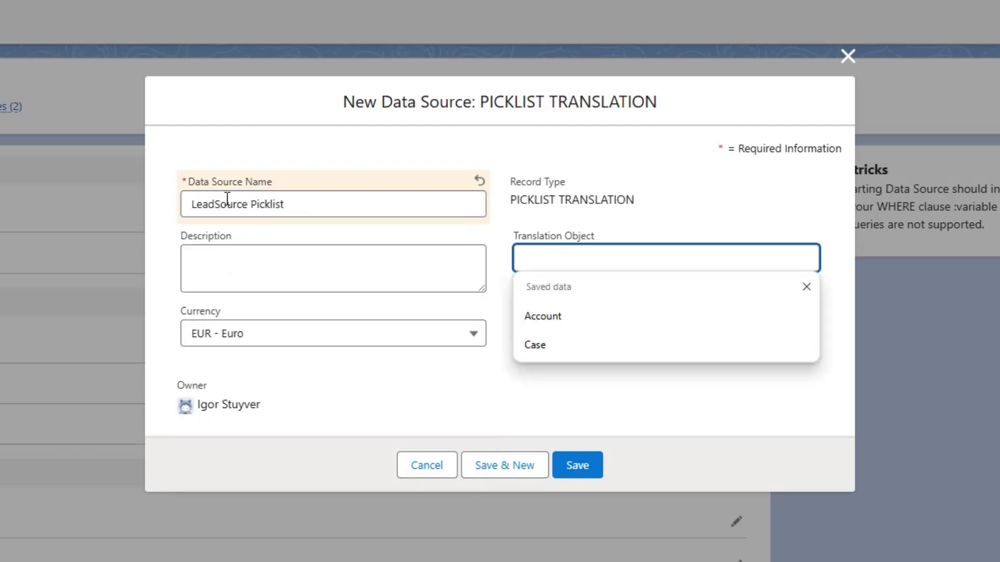
Step: Set Translation Object to Contact and Translation Picklist to LeadSource, then save
{"action": "type", "text": "Contact"}
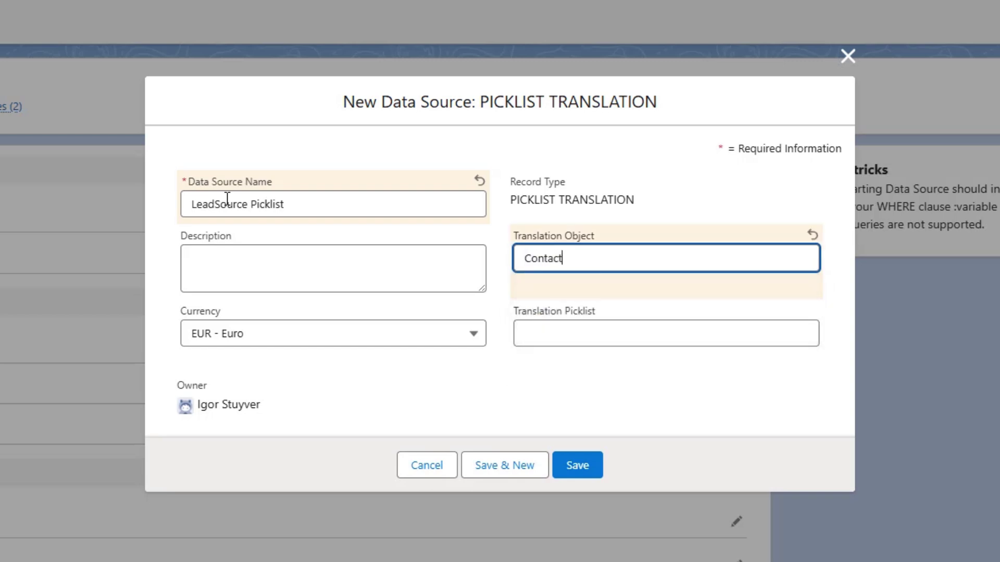
{"action": "key", "text": "Tab"}
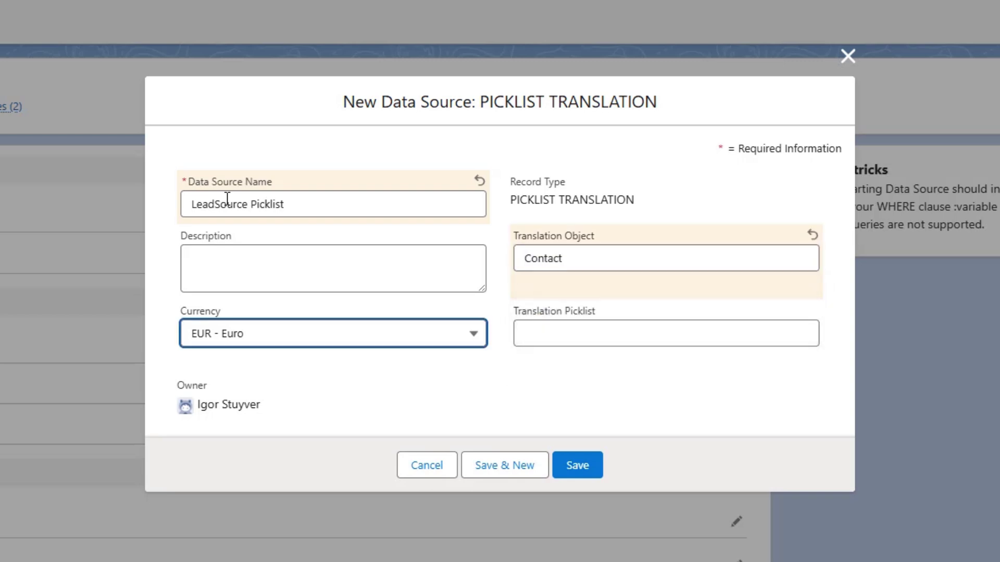
{"action": "key", "text": "Tab"}
{"action": "type", "text": "LeadSource"}
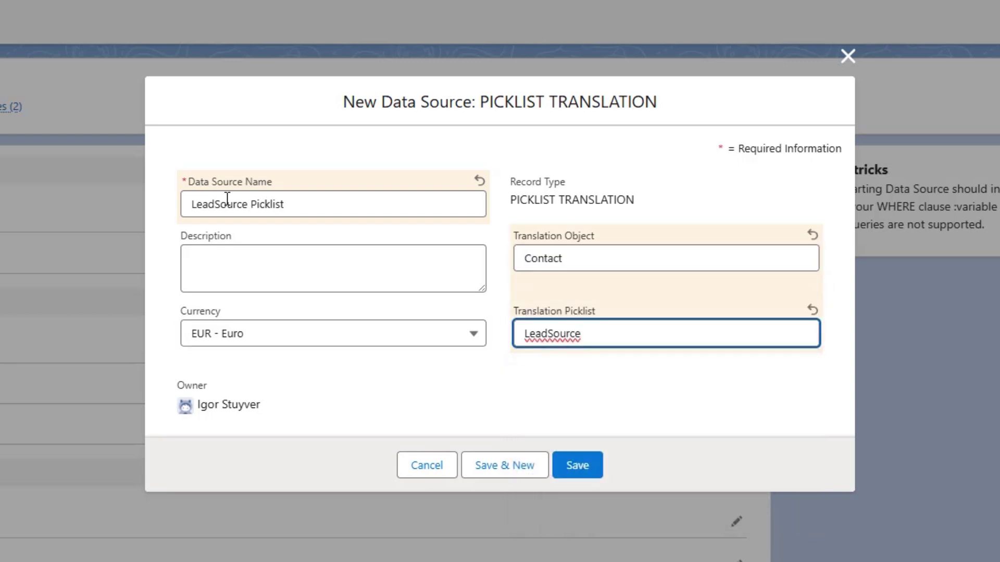
{"action": "left_click", "coordinate": [578, 465]}
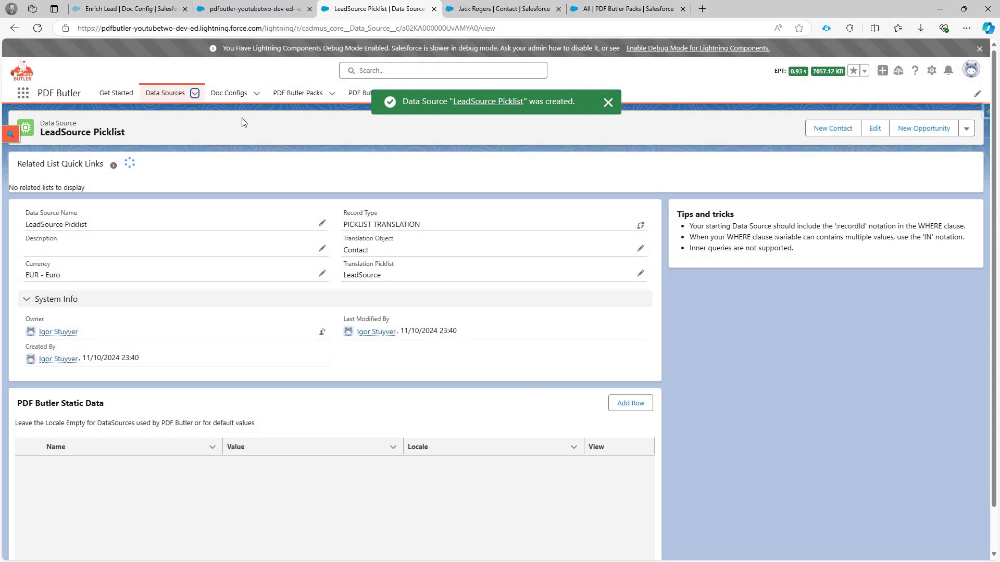
Step: Add a new DocConfig Datasource linking LeadSource Picklist to the Enrich Lead doc config
{"action": "left_click", "coordinate": [151, 9]}
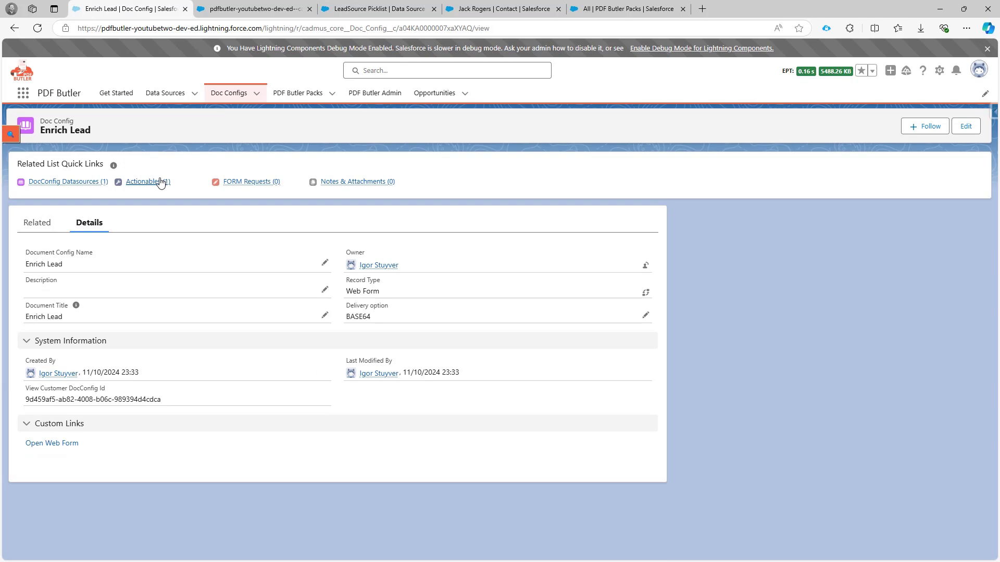
{"action": "mouse_move", "coordinate": [65, 182]}
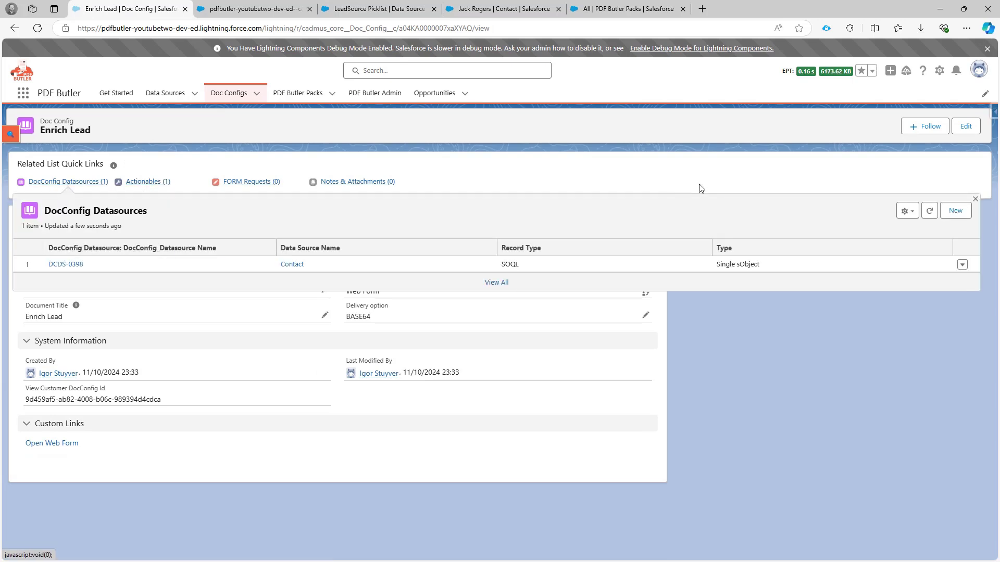
{"action": "left_click", "coordinate": [955, 211]}
{"action": "left_click", "coordinate": [345, 315]}
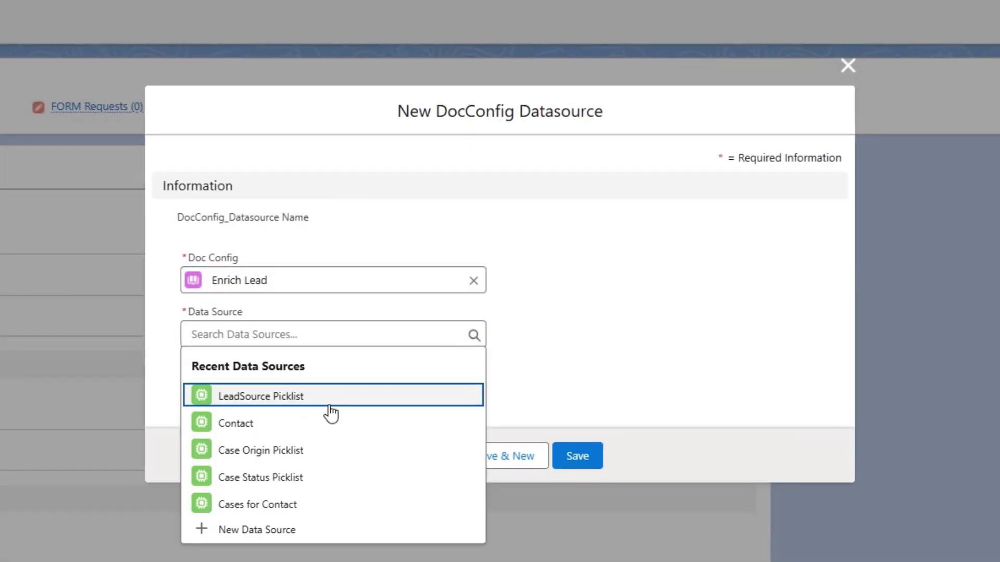
{"action": "left_click", "coordinate": [332, 413]}
{"action": "left_click", "coordinate": [594, 465]}
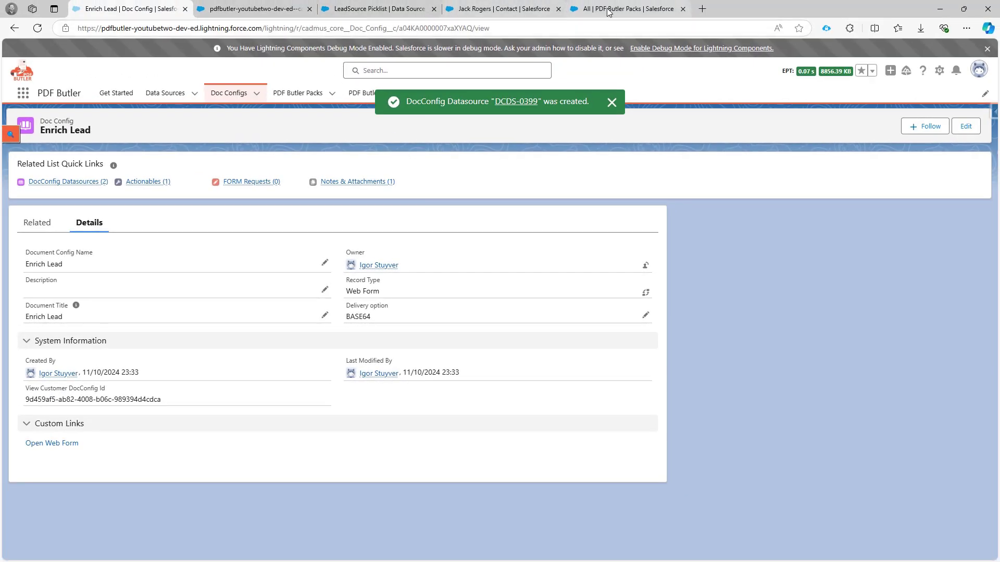
Step: Reload the form editor and drop a Select field below Last Name
{"action": "left_click", "coordinate": [224, 13]}
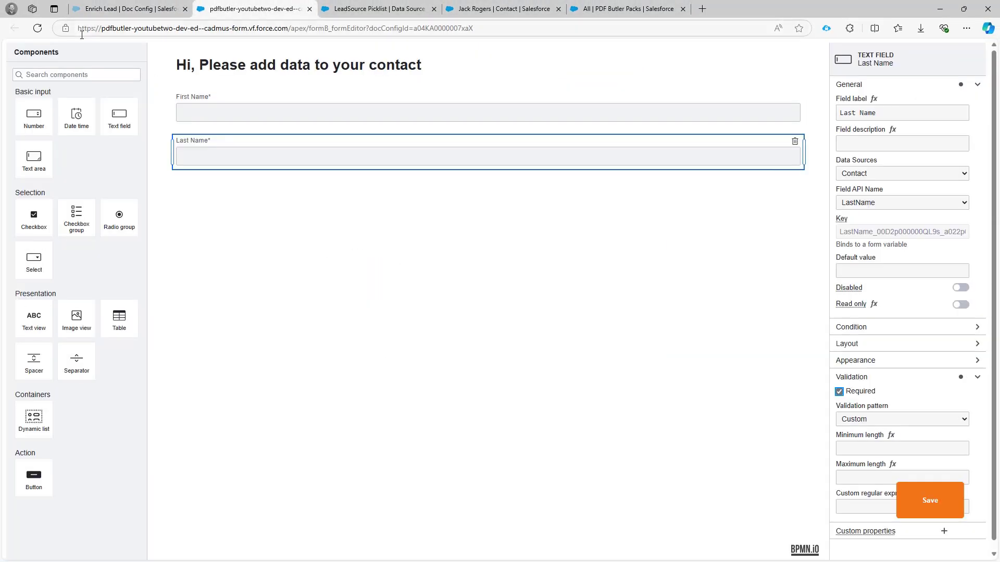
{"action": "left_click", "coordinate": [37, 28]}
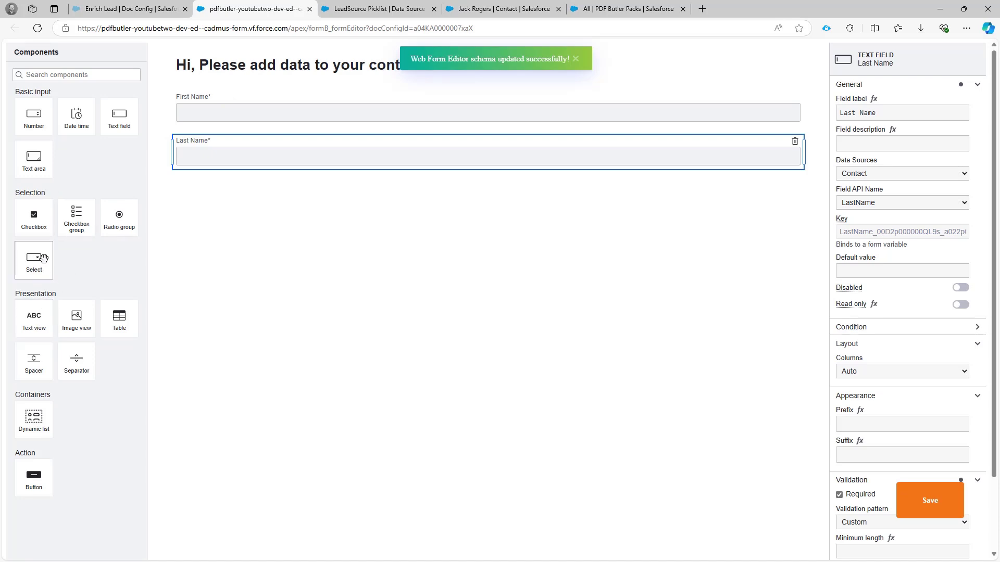
{"action": "left_click_drag", "start_coordinate": [44, 258], "coordinate": [224, 193]}
Step: Label the field 'Lead Source', bind it to Contact's LeadSource field, and save the form
{"action": "left_click", "coordinate": [908, 110]}
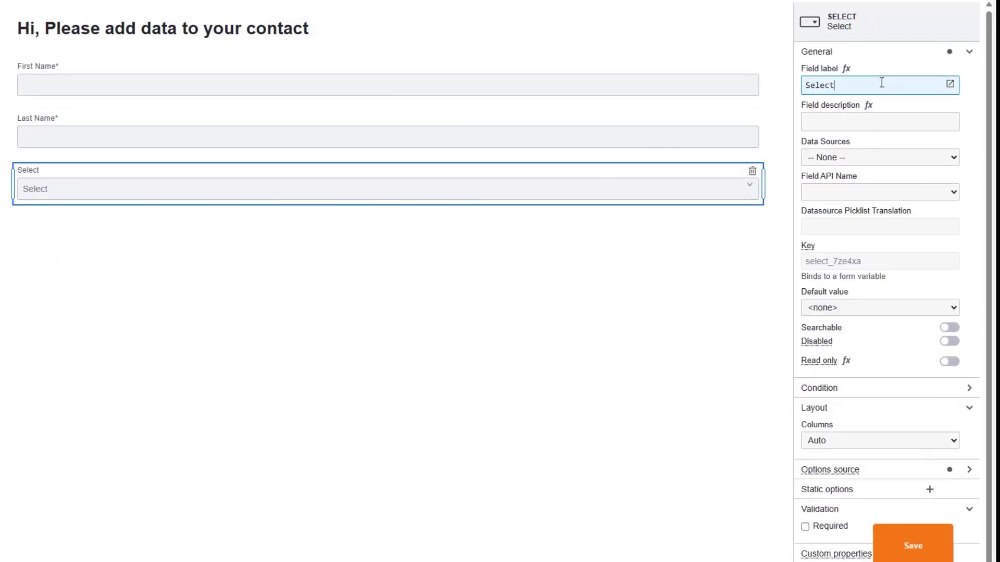
{"action": "key", "text": "ctrl+a"}
{"action": "type", "text": "Leas"}
{"action": "key", "text": "BackSpace"}
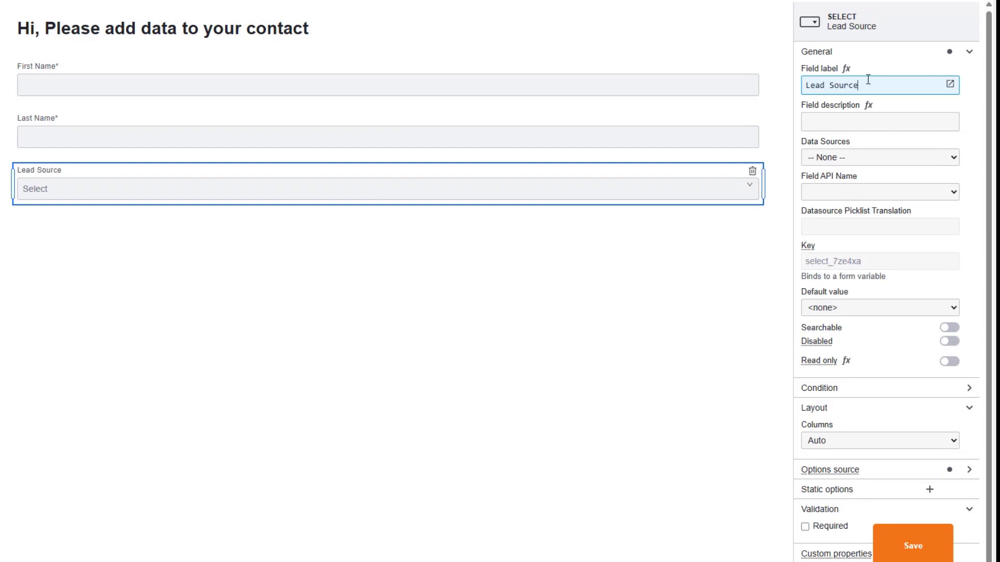
{"action": "left_click", "coordinate": [846, 156]}
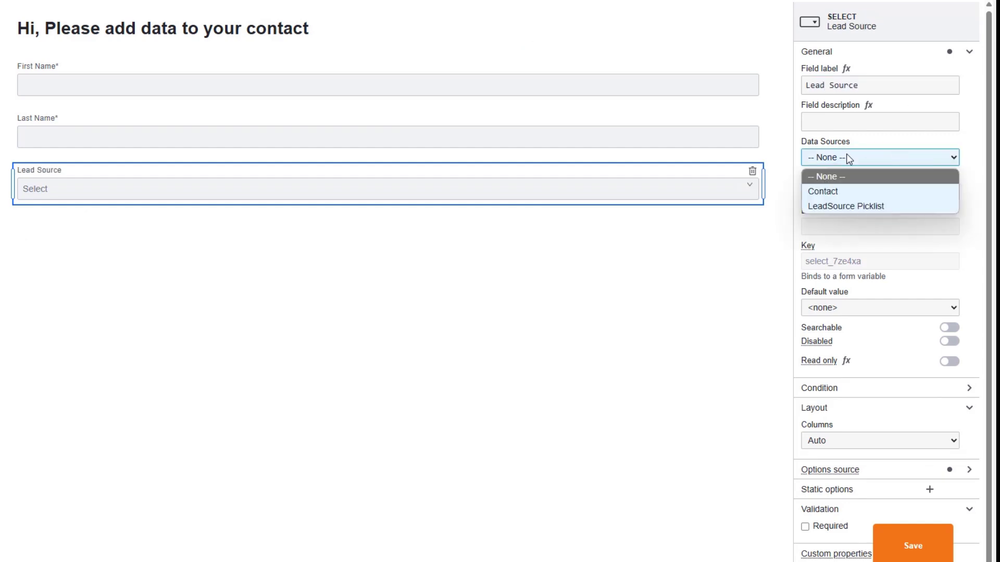
{"action": "left_click", "coordinate": [861, 191]}
{"action": "left_click", "coordinate": [862, 199]}
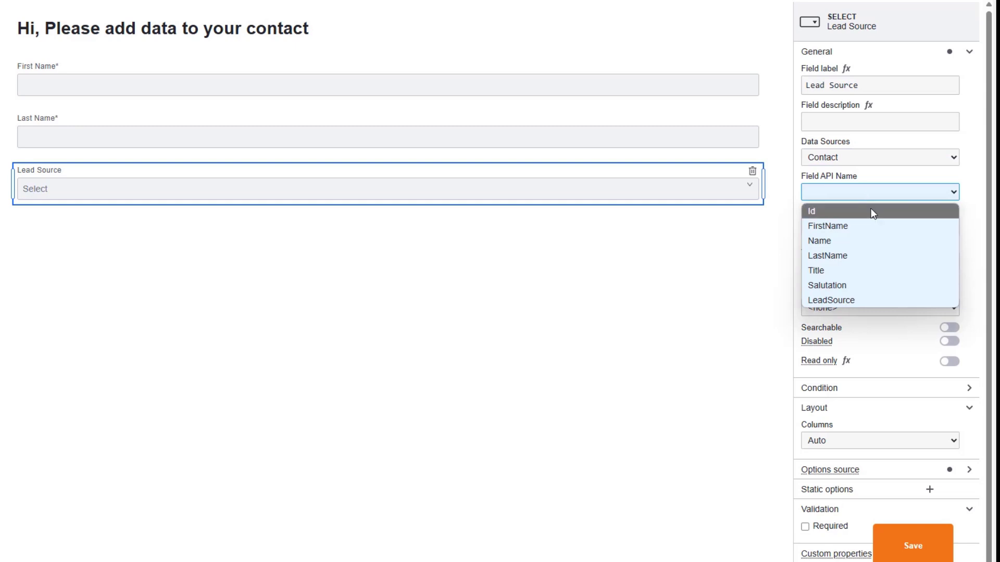
{"action": "left_click", "coordinate": [873, 297]}
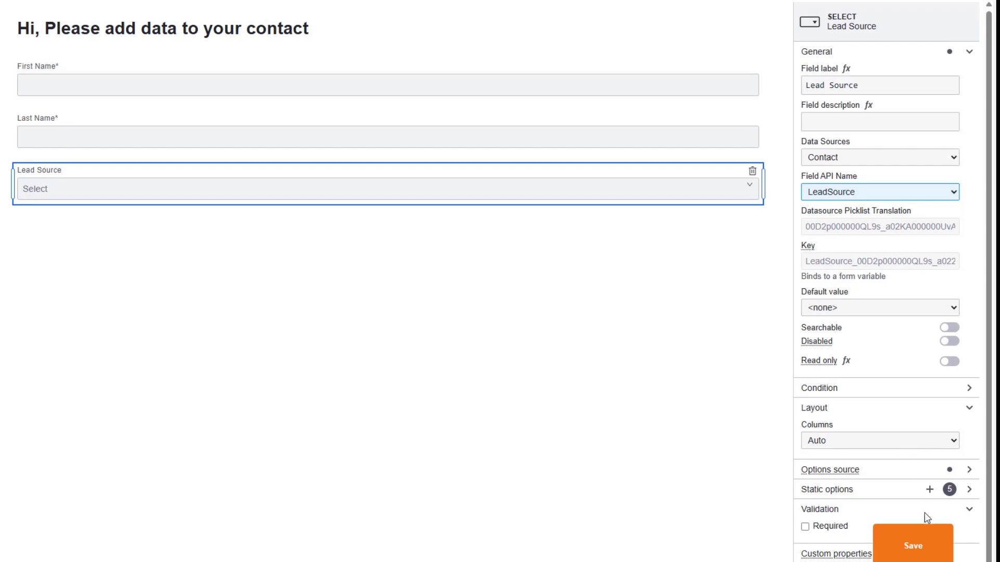
{"action": "left_click", "coordinate": [923, 552]}
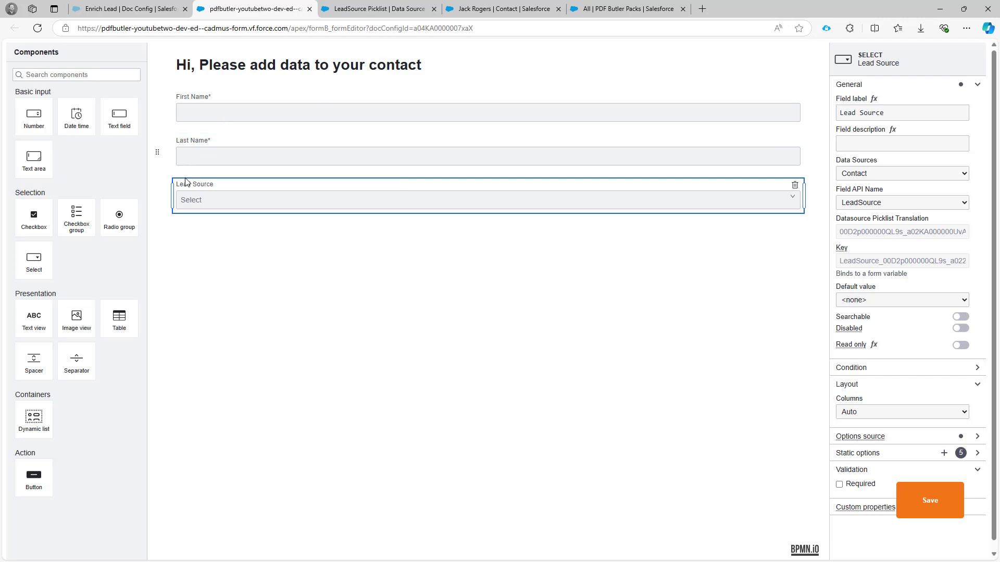
Step: Go to the contact record and open its page for editing in Lightning App Builder
{"action": "left_click", "coordinate": [135, 10]}
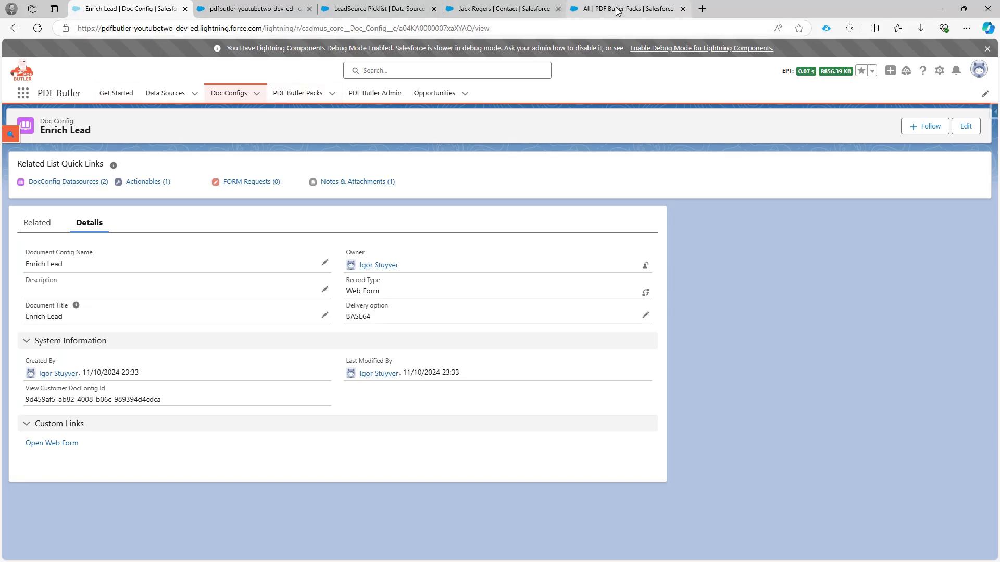
{"action": "left_click", "coordinate": [486, 13]}
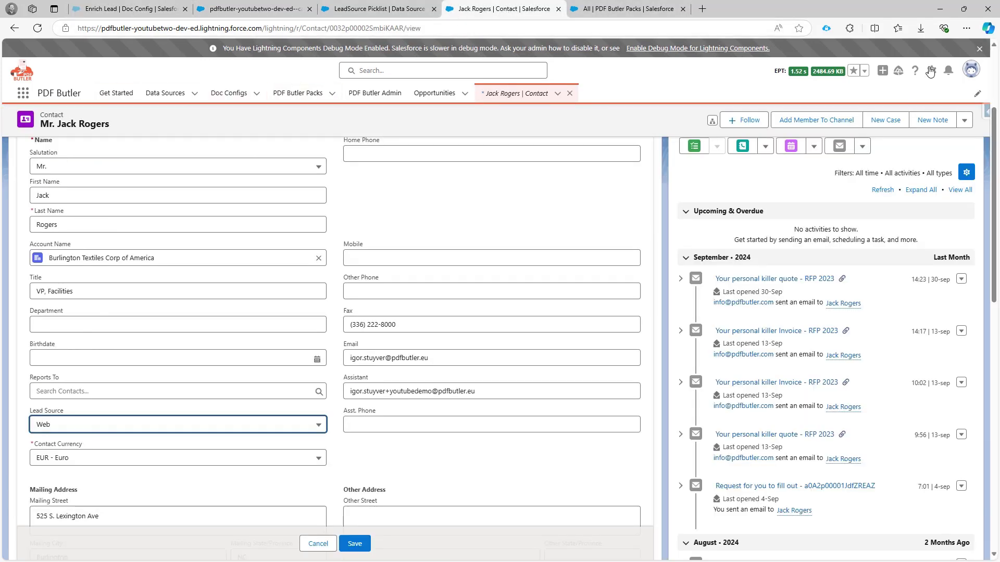
{"action": "left_click", "coordinate": [931, 77]}
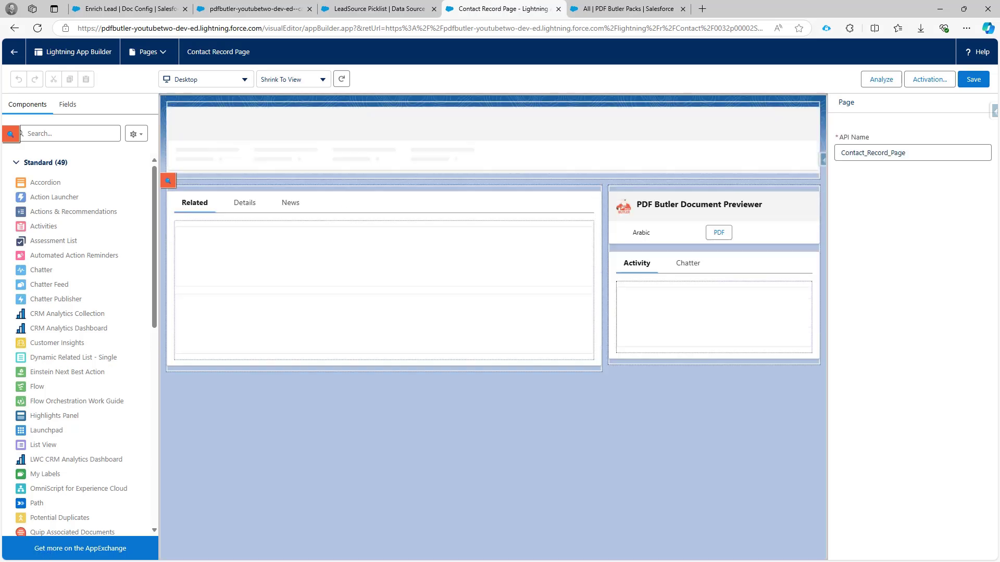
Step: Replace the sidebar's Document Previewer with Form B Doc Config Selector, save, and return to the contact
{"action": "scroll", "coordinate": [138, 371], "scroll_direction": "down", "scroll_amount": 10}
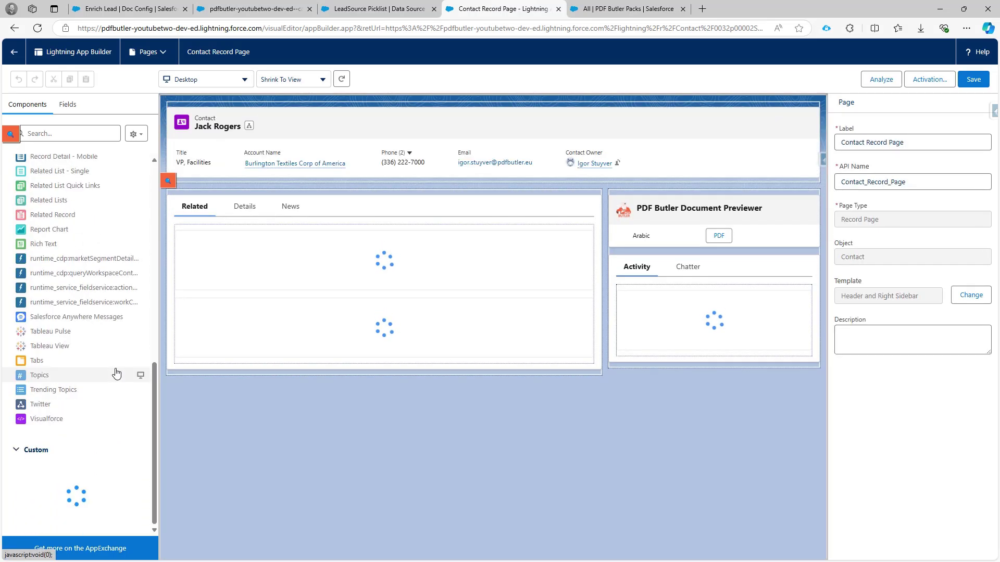
{"action": "scroll", "coordinate": [116, 375], "scroll_direction": "down", "scroll_amount": 1}
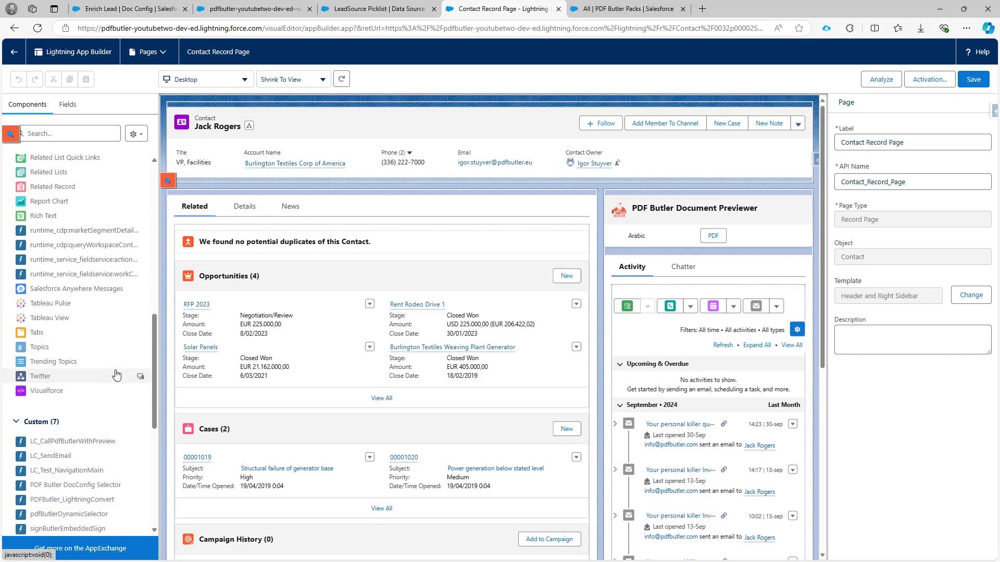
{"action": "scroll", "coordinate": [116, 375], "scroll_direction": "down", "scroll_amount": 6}
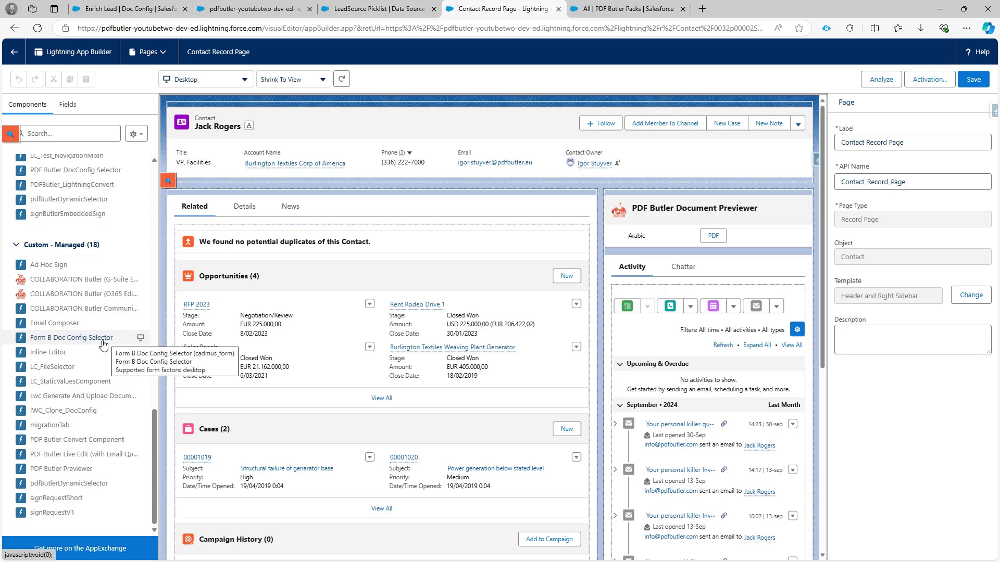
{"action": "left_click_drag", "start_coordinate": [78, 342], "coordinate": [640, 210]}
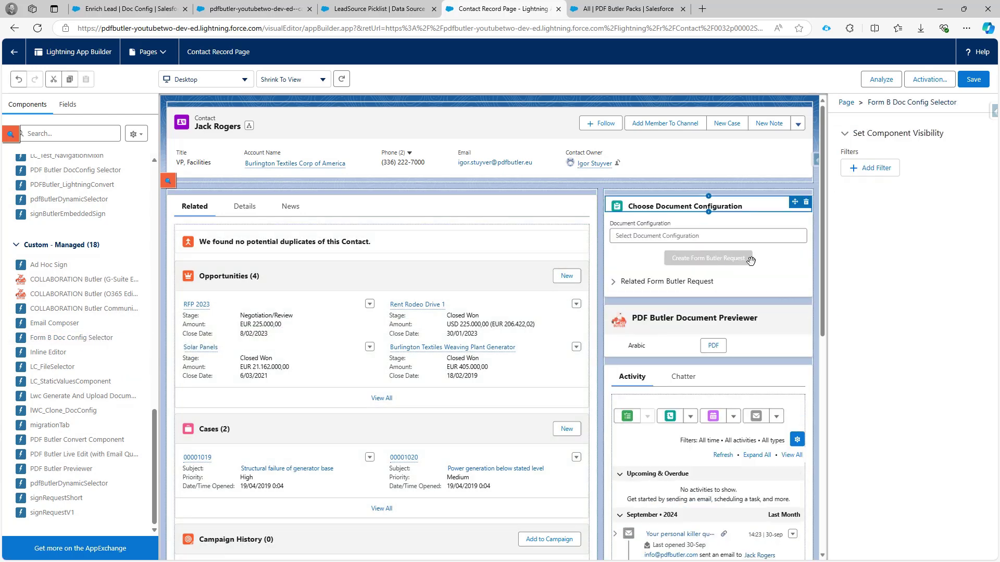
{"action": "left_click", "coordinate": [806, 313]}
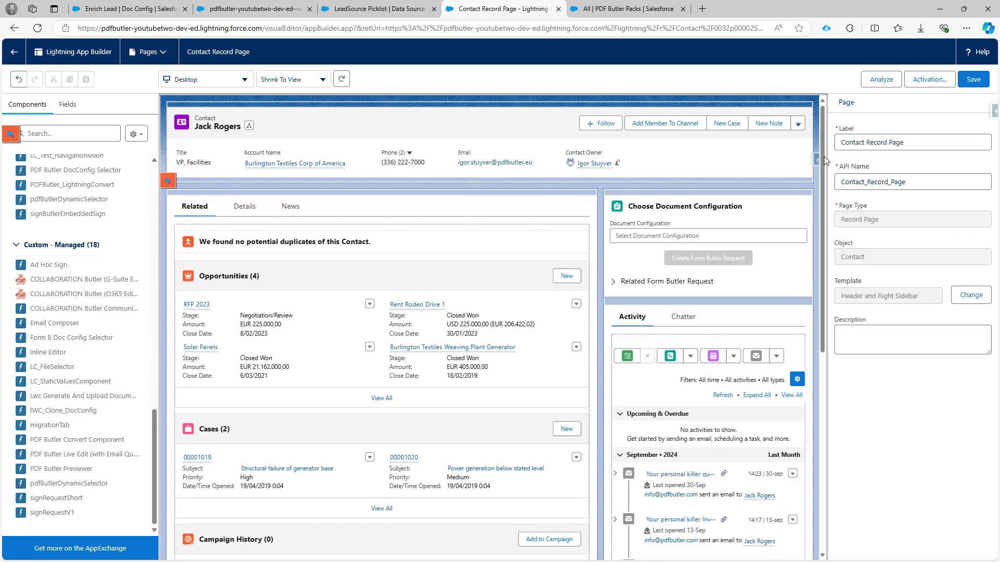
{"action": "left_click", "coordinate": [975, 81]}
{"action": "left_click", "coordinate": [14, 53]}
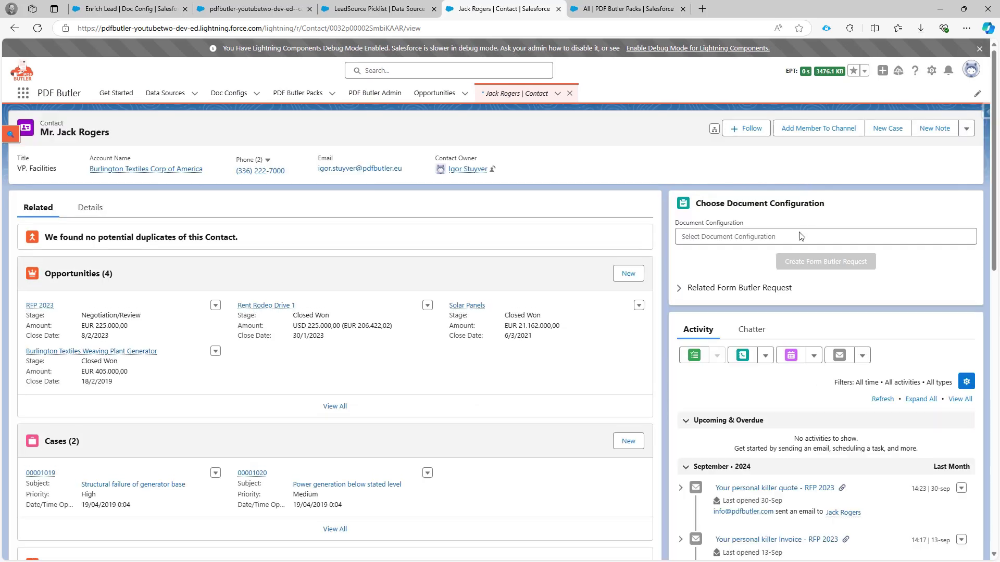
Step: Create a Form Butler Request from 'Enrich Lead | Enrich Lead' and open the new request record
{"action": "left_click", "coordinate": [771, 234]}
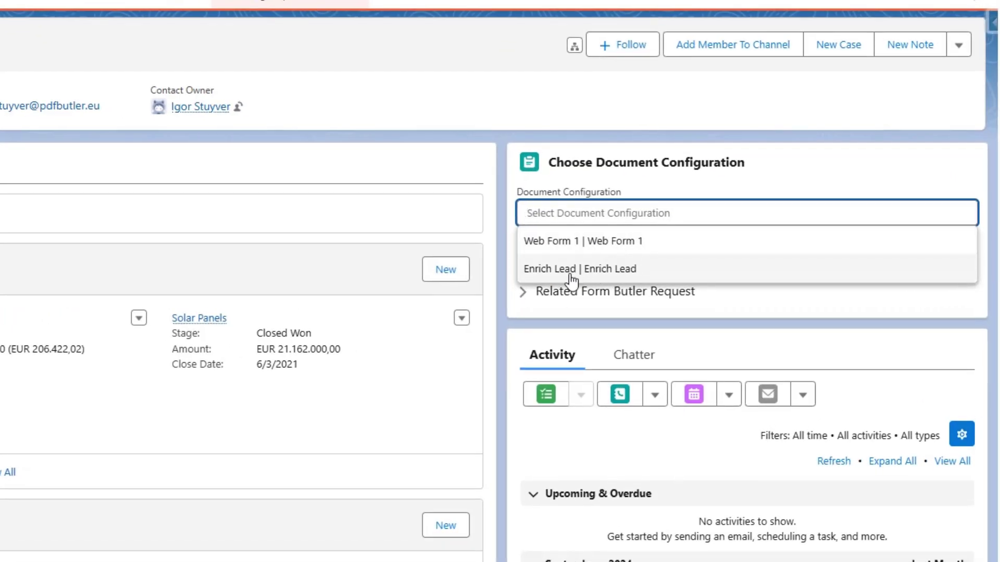
{"action": "left_click", "coordinate": [618, 275]}
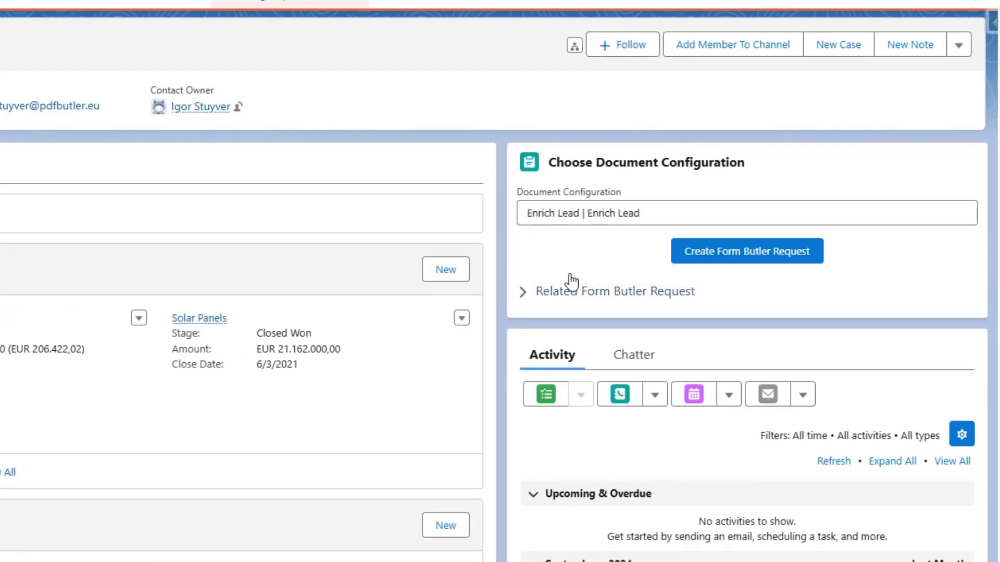
{"action": "left_click", "coordinate": [736, 256]}
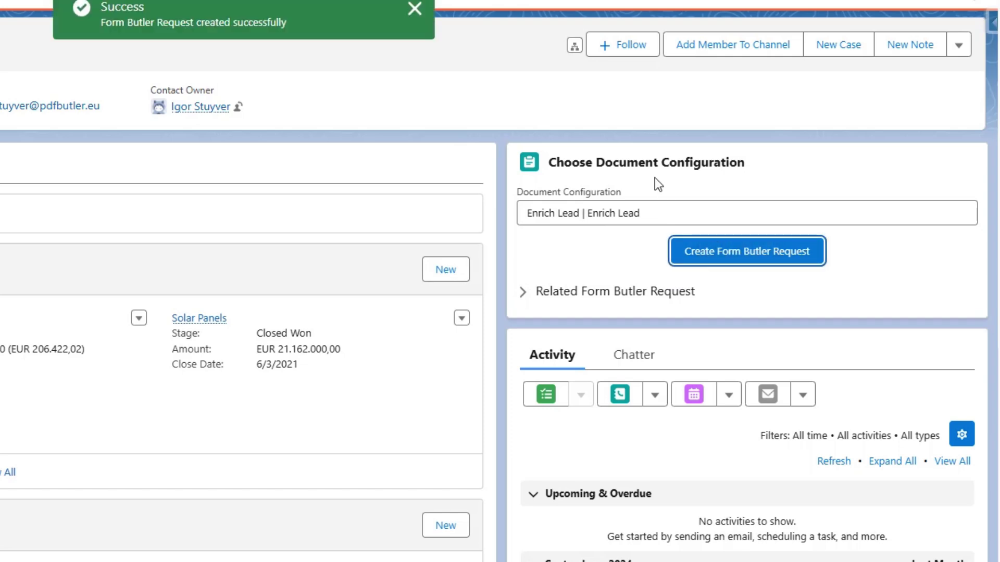
{"action": "left_click", "coordinate": [186, 25]}
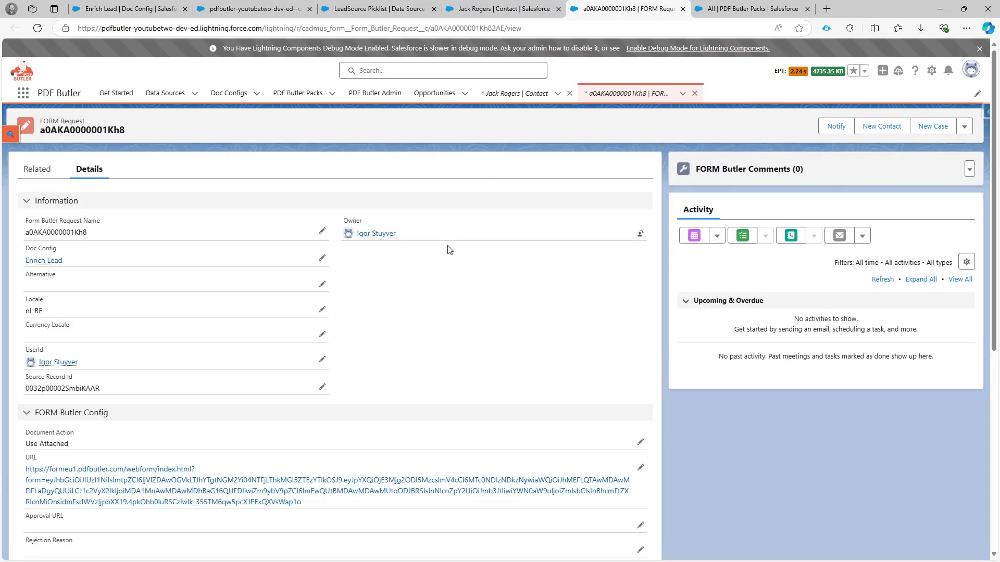
{"action": "scroll", "coordinate": [458, 263], "scroll_direction": "down", "scroll_amount": 2}
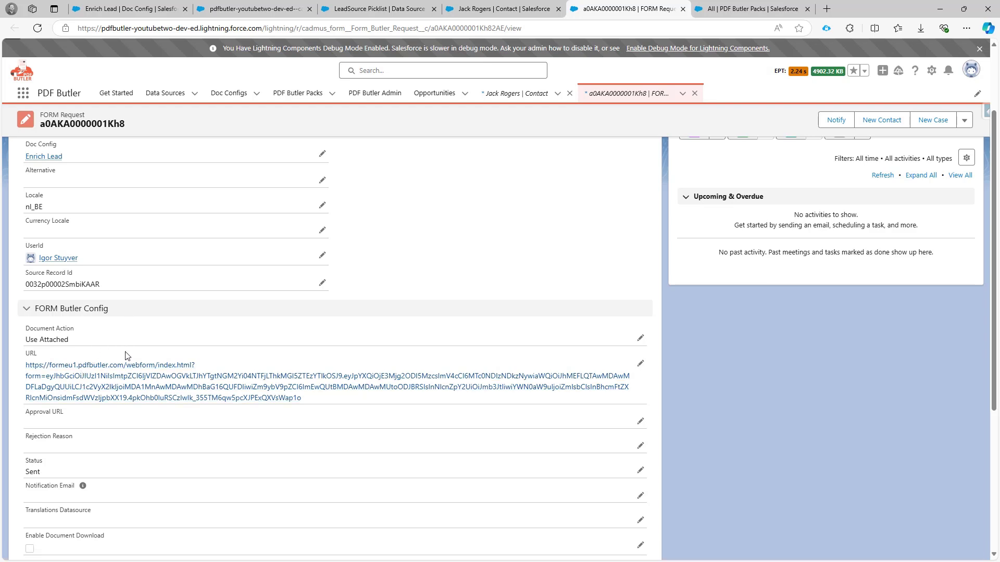
Step: Open the web form from the request URL and set Lead Source to Purchased List
{"action": "left_click", "coordinate": [141, 379]}
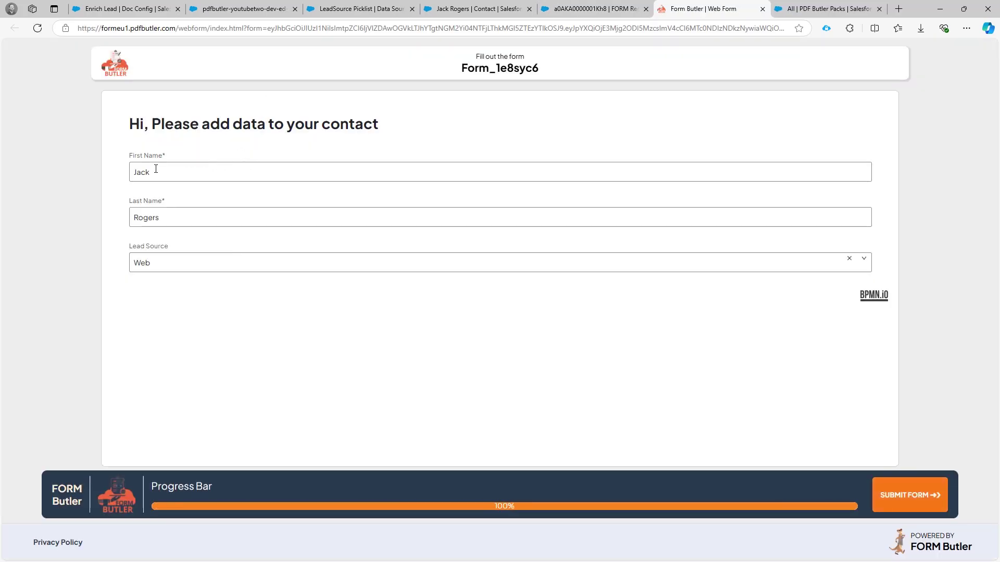
{"action": "left_click", "coordinate": [177, 269]}
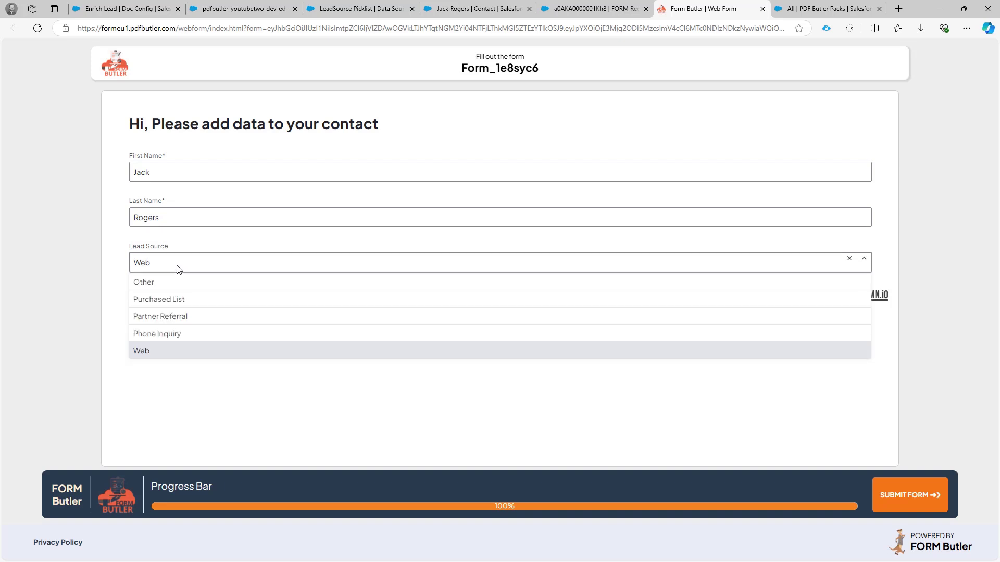
{"action": "left_click", "coordinate": [192, 302]}
Step: Edit the first and last names, restore the accidentally cleared last name, and submit the form
{"action": "left_click", "coordinate": [177, 217]}
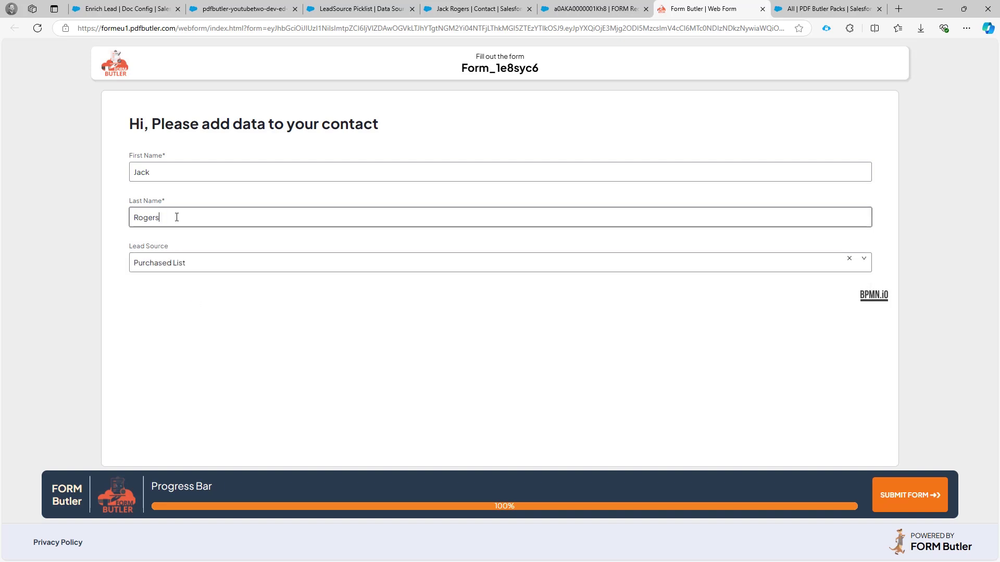
{"action": "left_click", "coordinate": [174, 174]}
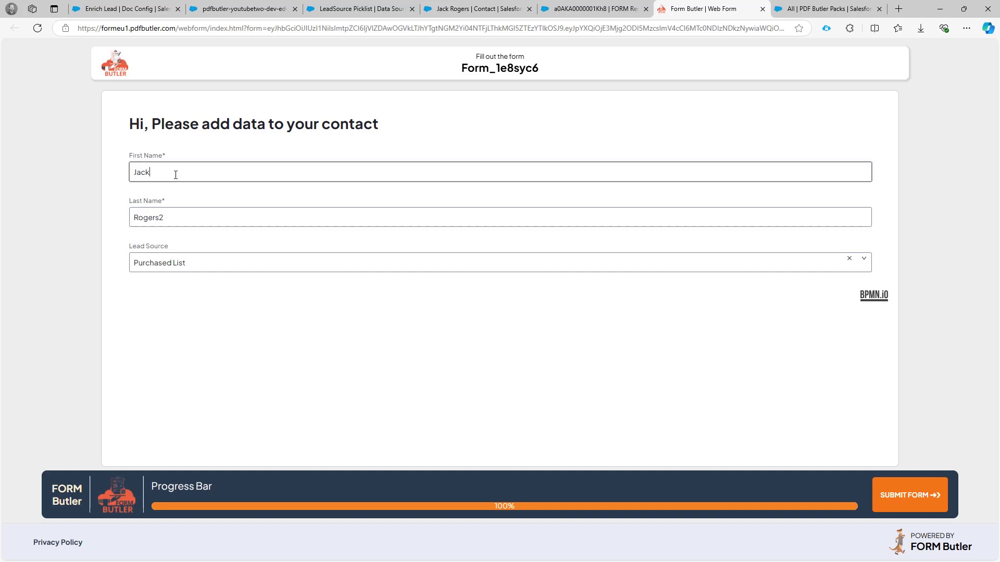
{"action": "double_click", "coordinate": [175, 174]}
{"action": "left_click", "coordinate": [188, 173]}
{"action": "left_click", "coordinate": [238, 219]}
{"action": "double_click", "coordinate": [238, 218]}
{"action": "key", "text": "BackSpace"}
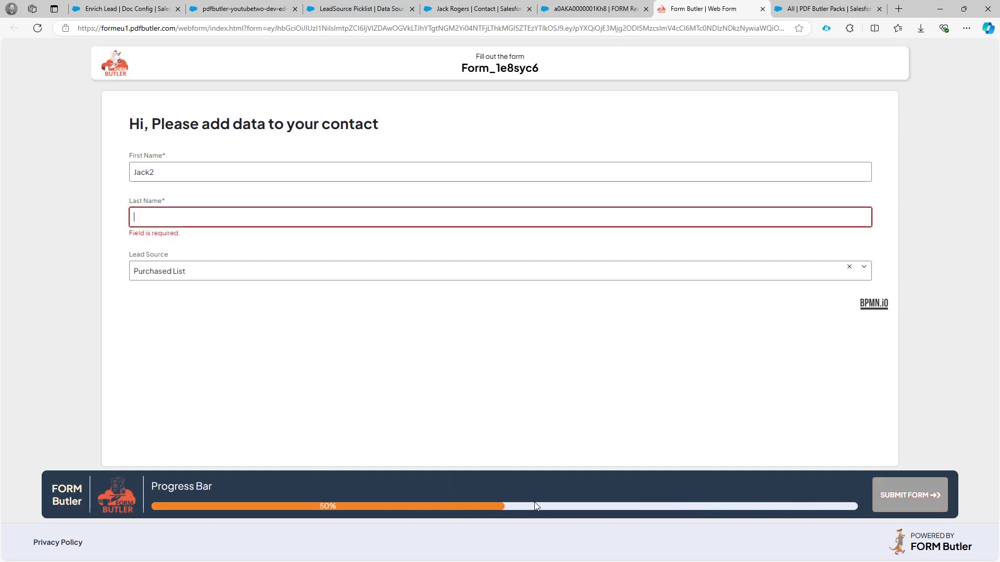
{"action": "left_click", "coordinate": [900, 485]}
{"action": "left_click", "coordinate": [232, 209]}
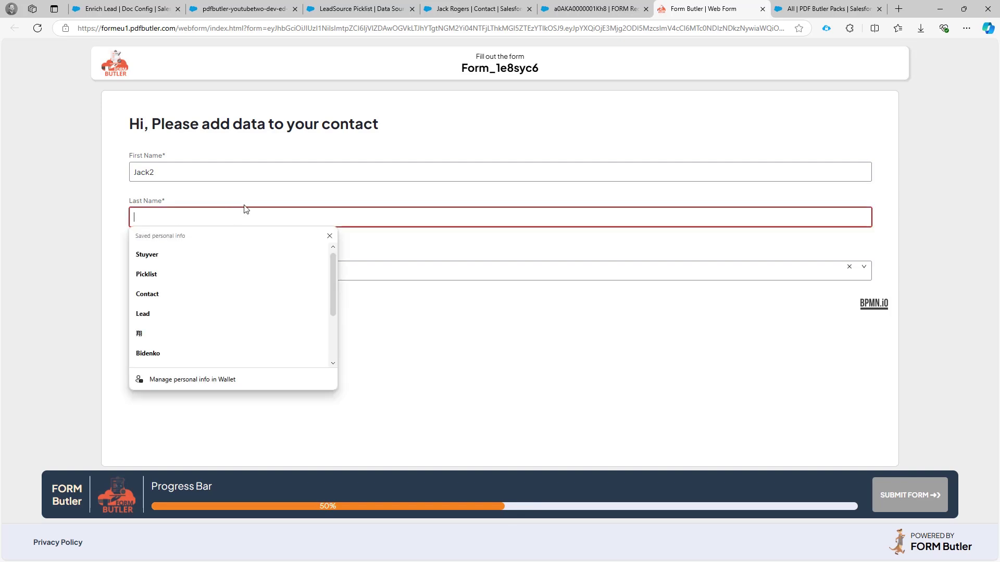
{"action": "key", "text": "ctrl+z"}
{"action": "left_click", "coordinate": [844, 406]}
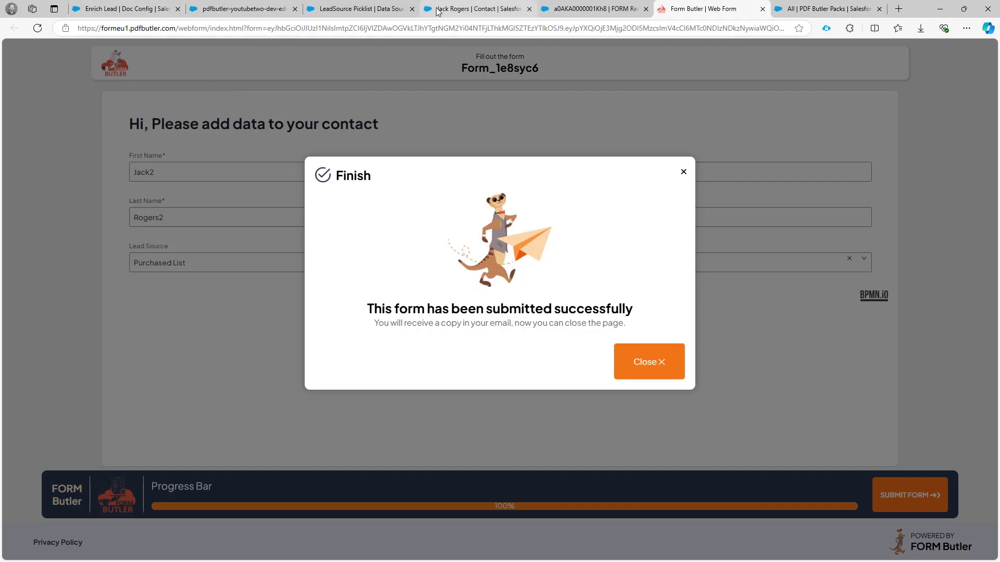
Step: Refresh the contact record and view its Details to confirm the new names and Purchased List
{"action": "left_click", "coordinate": [470, 9]}
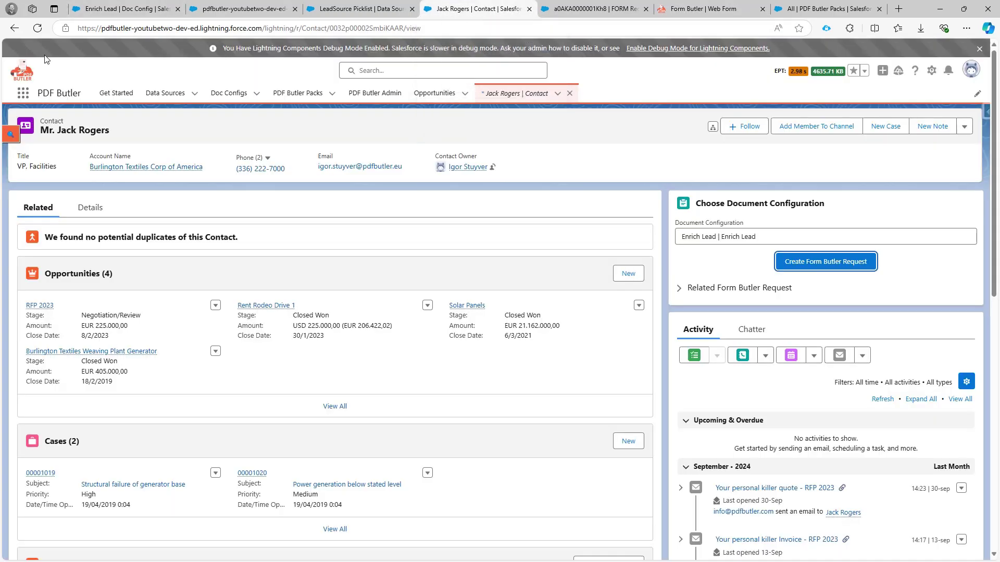
{"action": "left_click", "coordinate": [37, 31]}
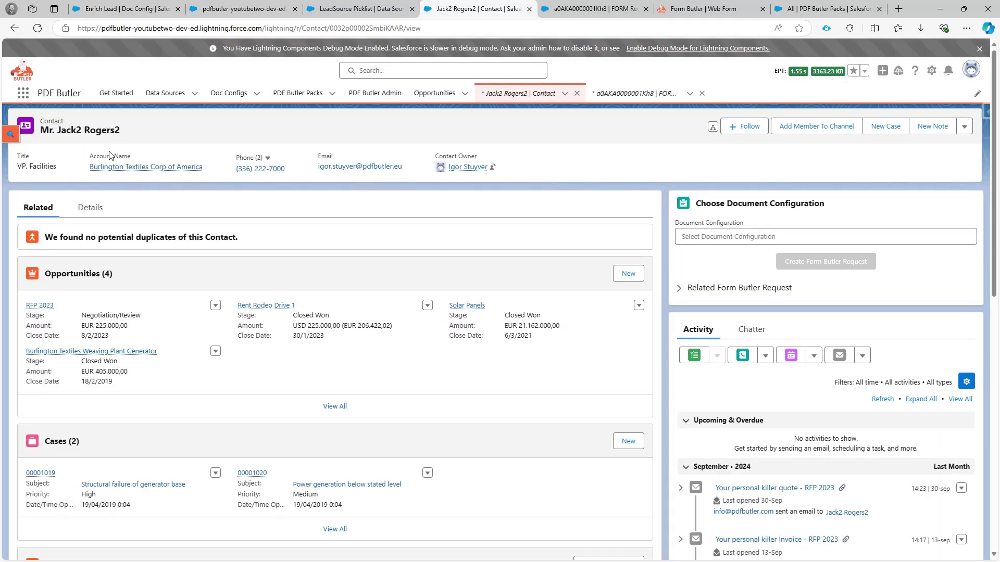
{"action": "left_click", "coordinate": [91, 209]}
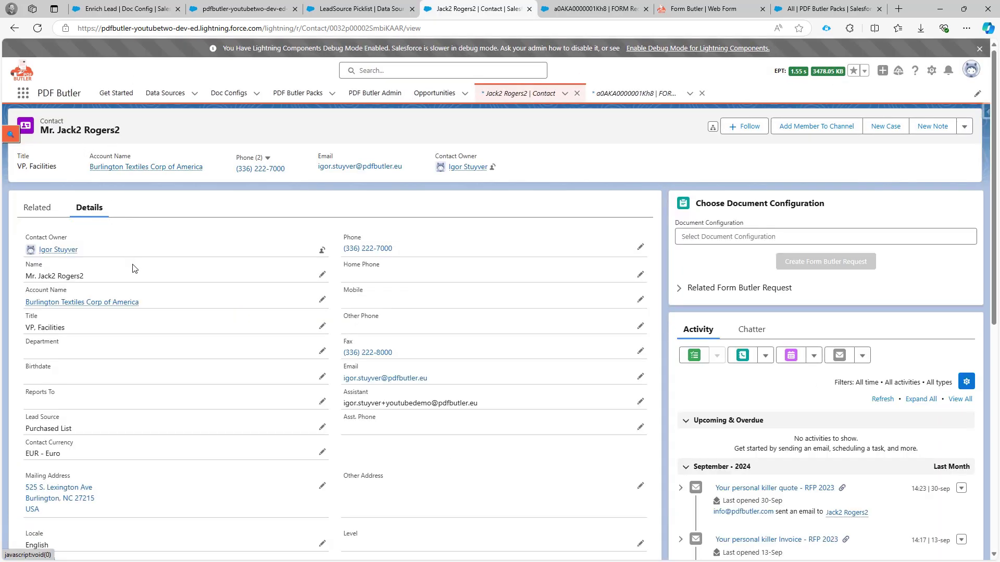